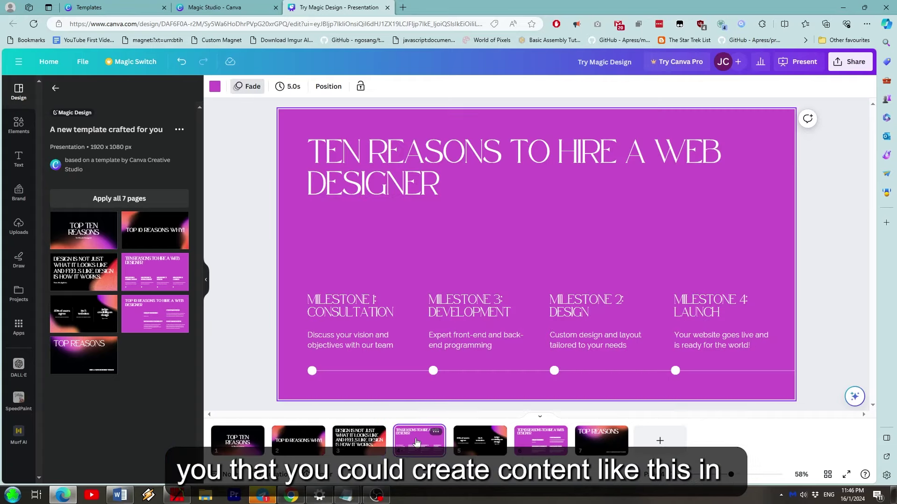
# - Browse slides 6, 5, 7 and 3, ending on the TOP 10 REASONS WHY! slide
pyautogui.click(540, 440)
pyautogui.click(479, 441)
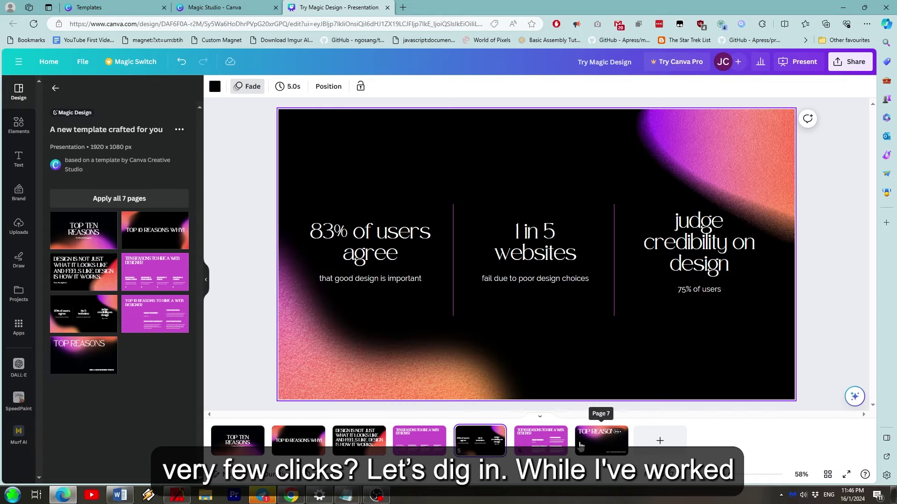
pyautogui.click(601, 440)
pyautogui.click(351, 448)
pyautogui.click(314, 444)
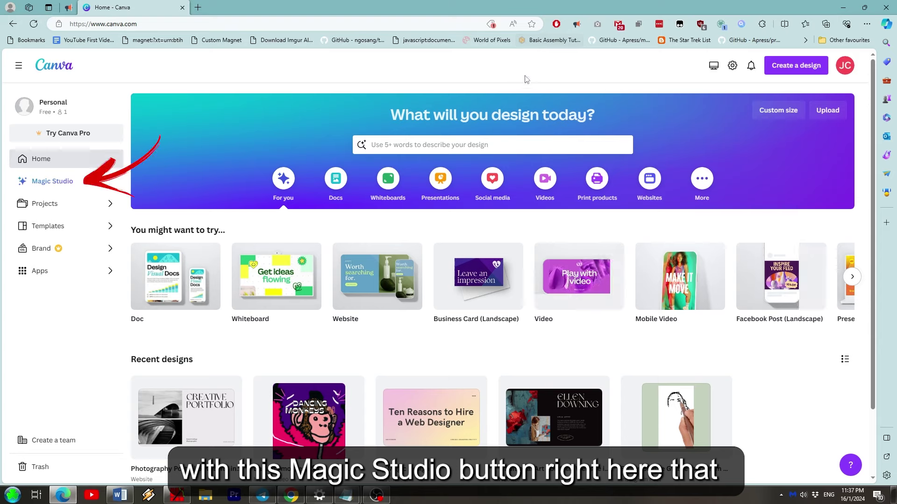
# - Open Magic Studio, view the Magic Design card's introduction, then dismiss it
pyautogui.click(55, 184)
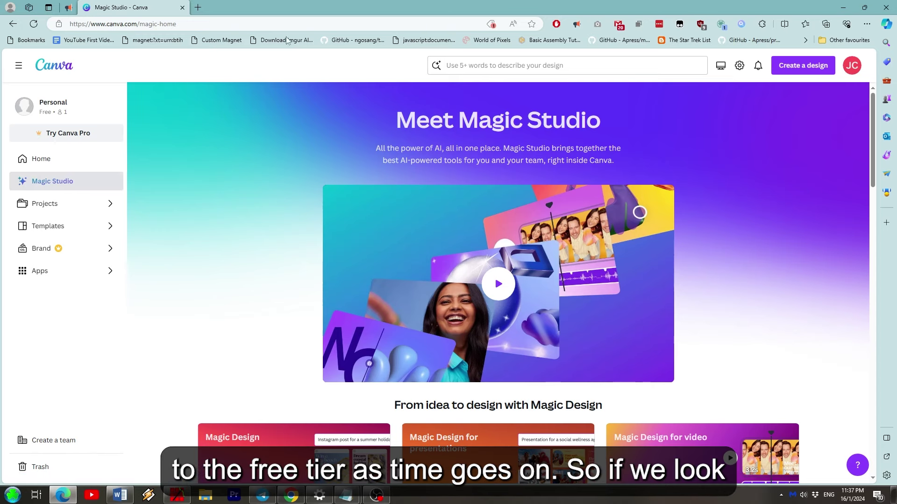
pyautogui.scroll(-3, 212, 135)
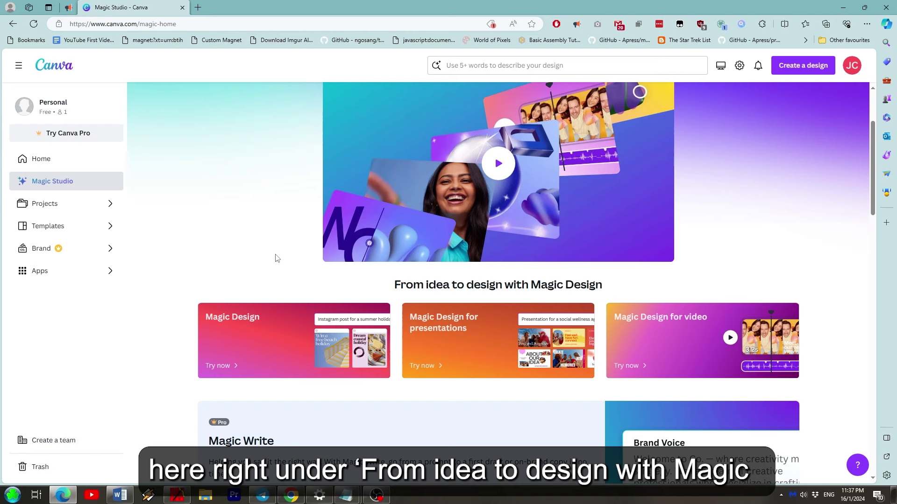
pyautogui.click(293, 377)
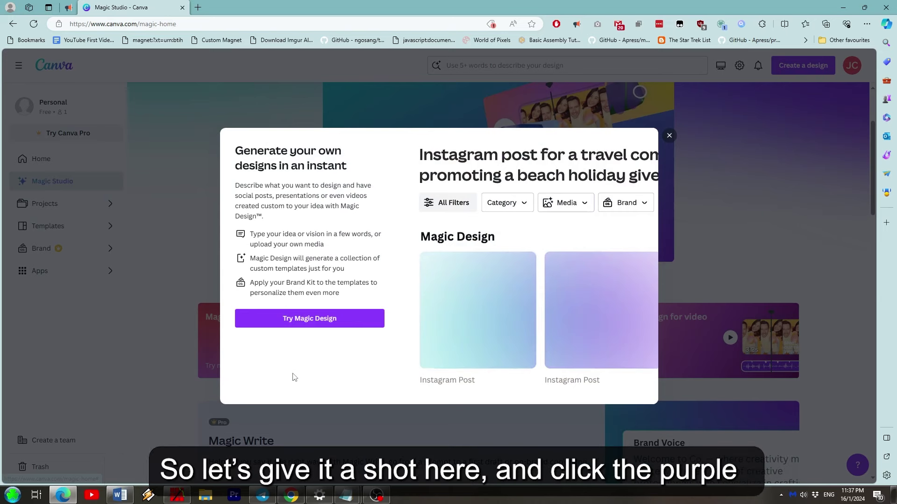
pyautogui.click(309, 322)
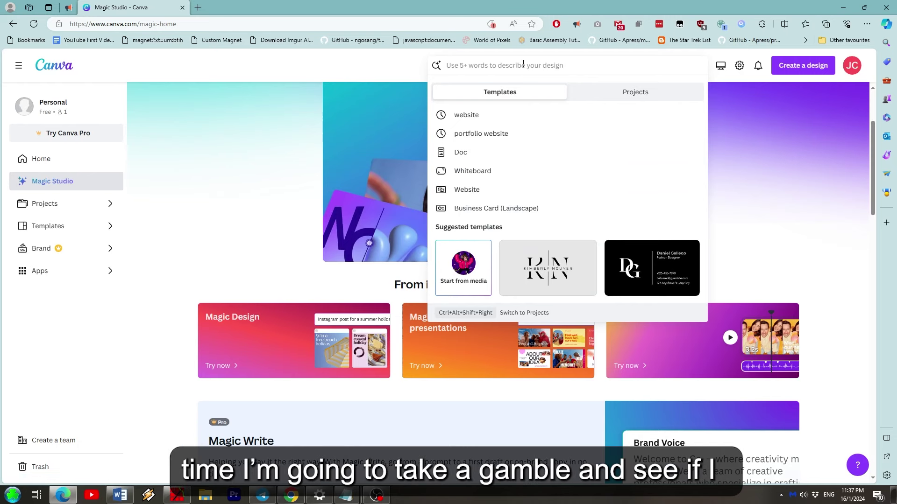
# - Search 'website' and browse the Portfolio Website template results
pyautogui.write('website portfolio')
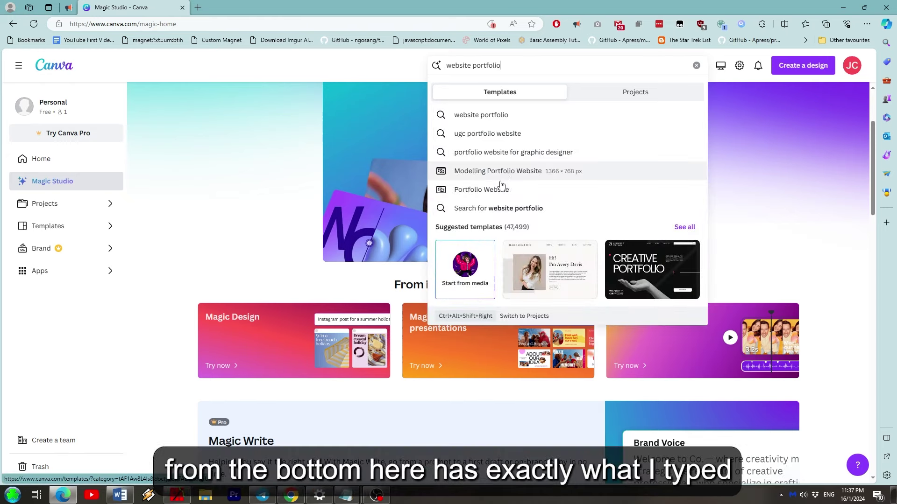
pyautogui.click(492, 189)
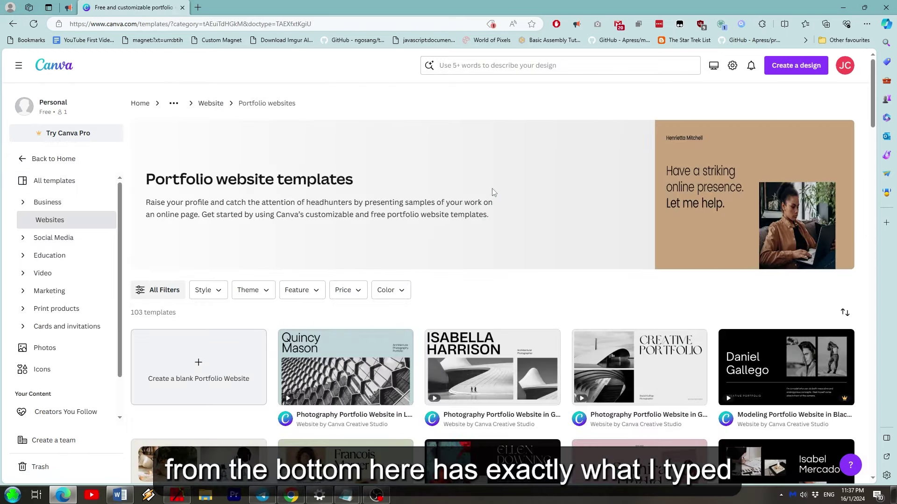
pyautogui.scroll(-1, 493, 191)
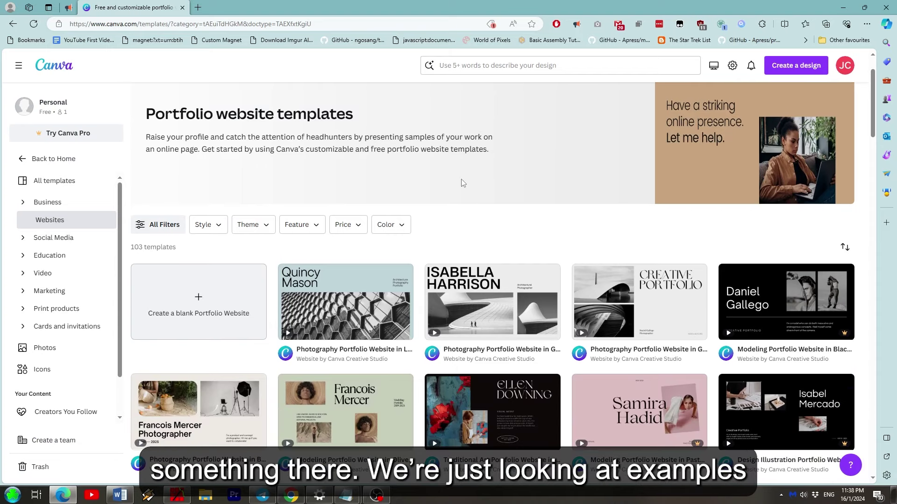
pyautogui.scroll(1, 467, 180)
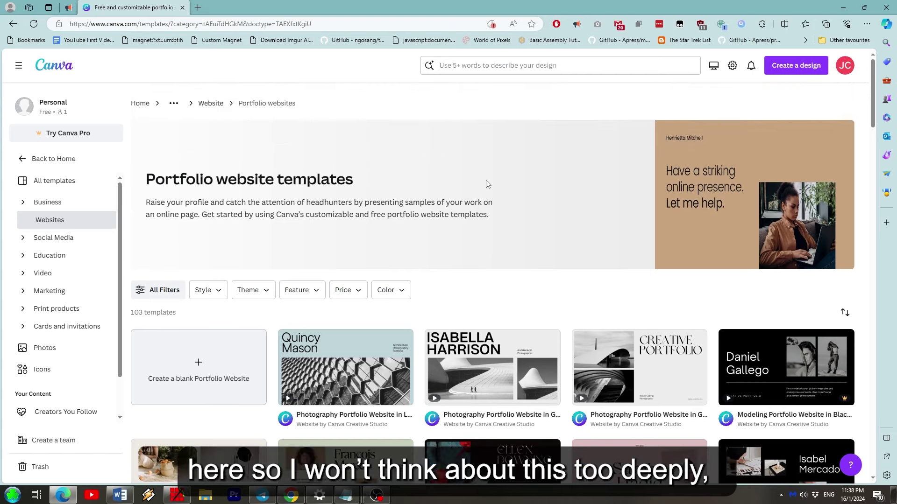
pyautogui.scroll(-1, 490, 183)
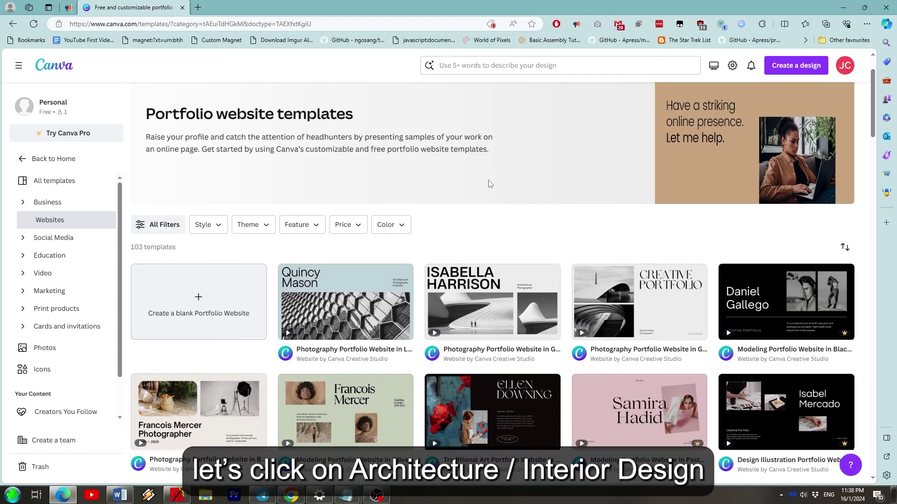
pyautogui.scroll(-2, 486, 184)
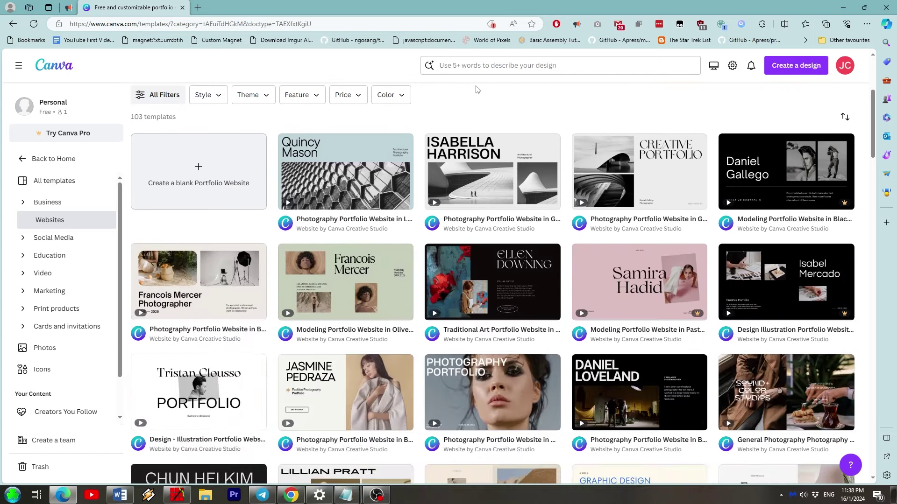
pyautogui.scroll(-2, 478, 90)
# - Preview the Architecture / Interior Design portfolio template, scrolling through its pages
pyautogui.click(194, 402)
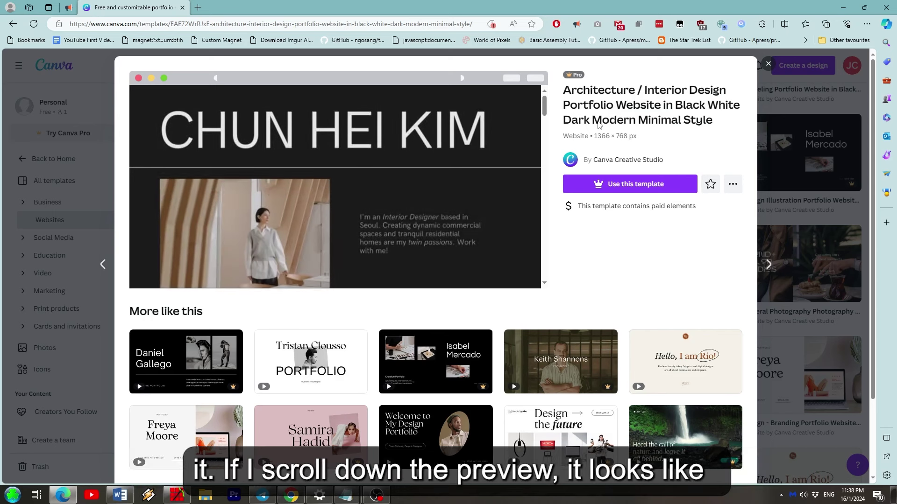
pyautogui.scroll(-1, 395, 226)
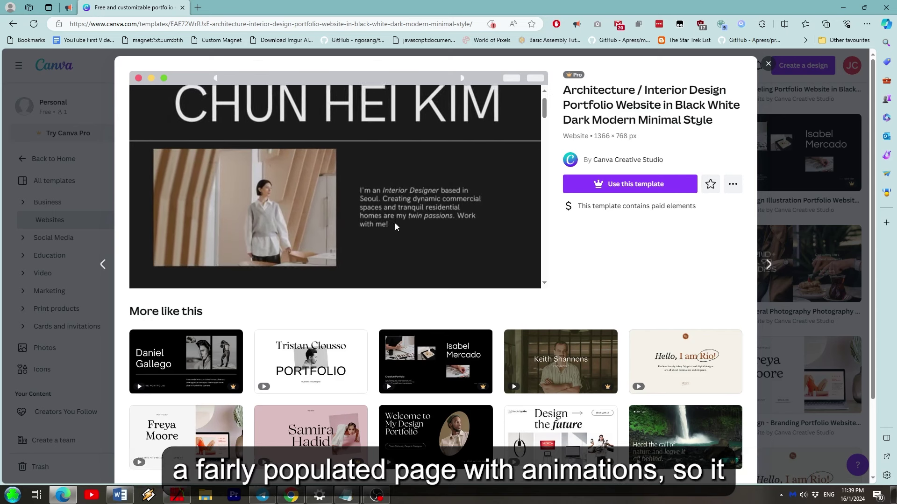
pyautogui.scroll(-5, 399, 219)
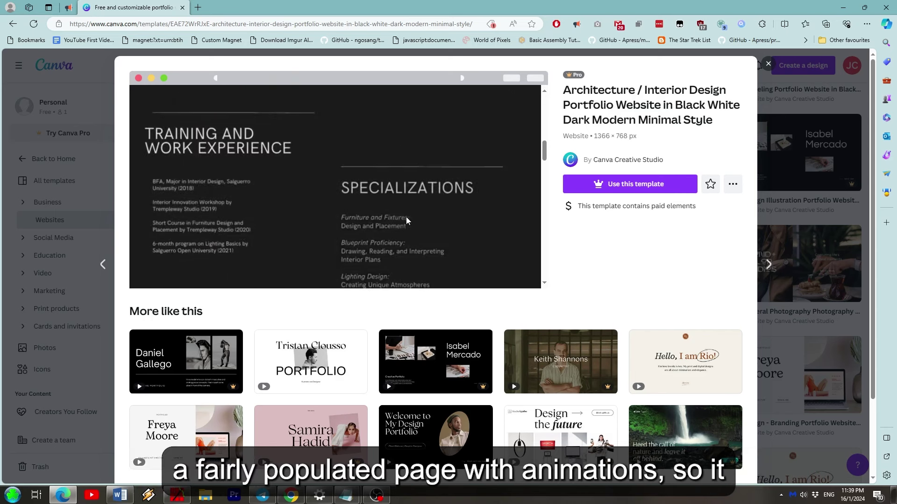
pyautogui.scroll(-6, 406, 220)
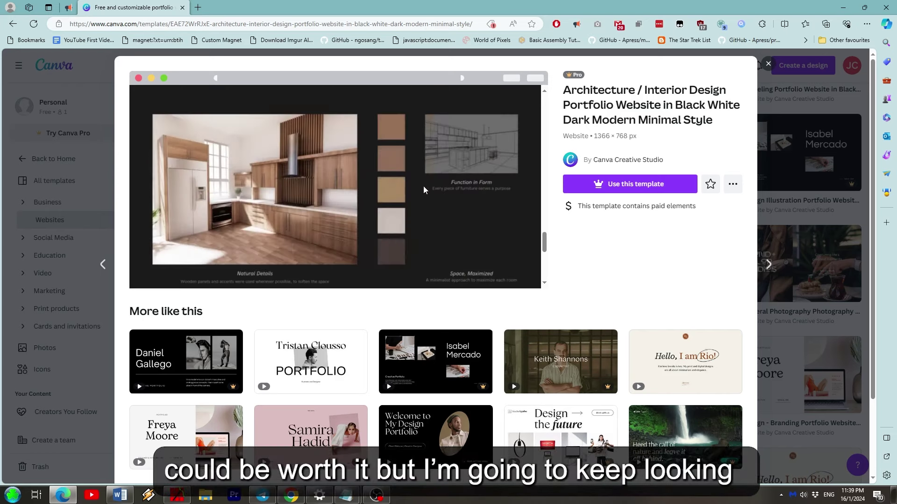
pyautogui.scroll(-3, 424, 190)
pyautogui.click(769, 65)
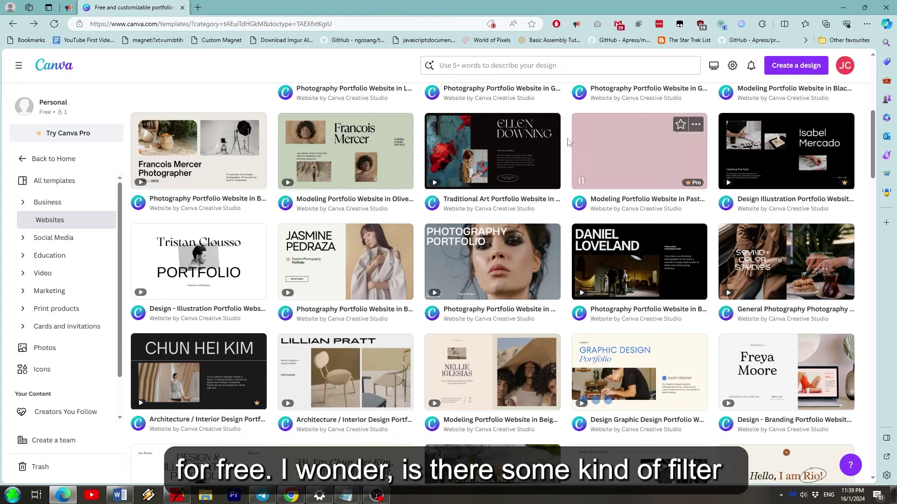
# - In All Filters, choose Free under Price
pyautogui.scroll(7, 505, 208)
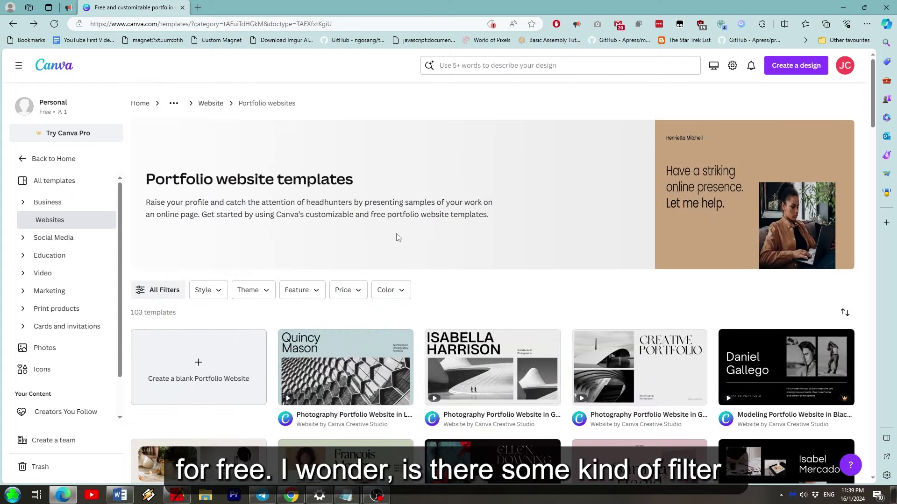
pyautogui.click(170, 290)
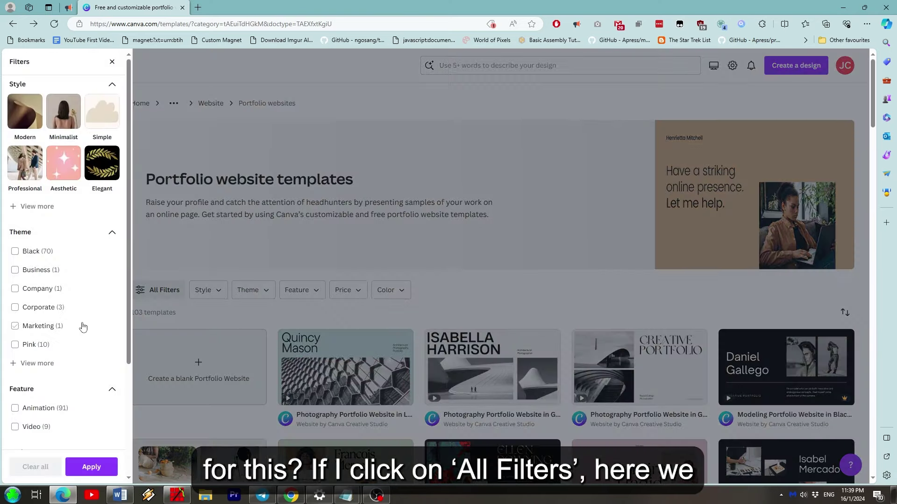
pyautogui.scroll(-4, 83, 327)
pyautogui.click(33, 366)
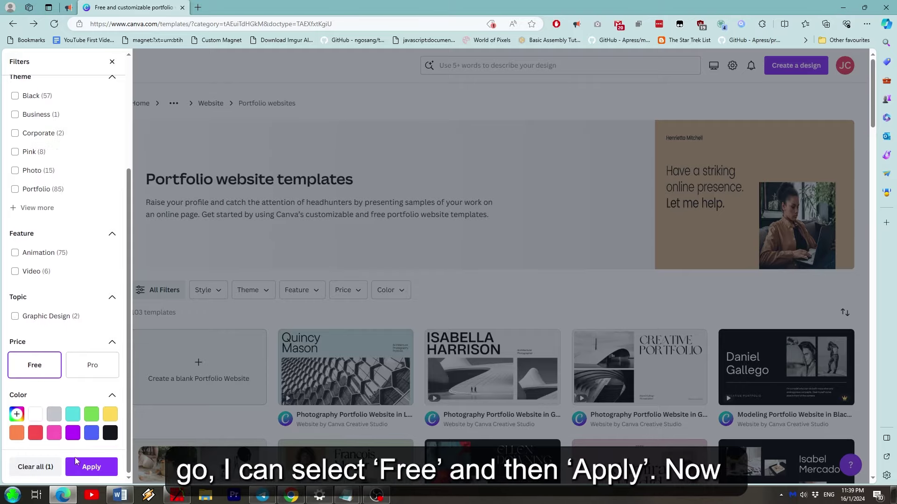
# - Apply the Free filter and customize the Traditional Art Portfolio template into a new design
pyautogui.click(91, 467)
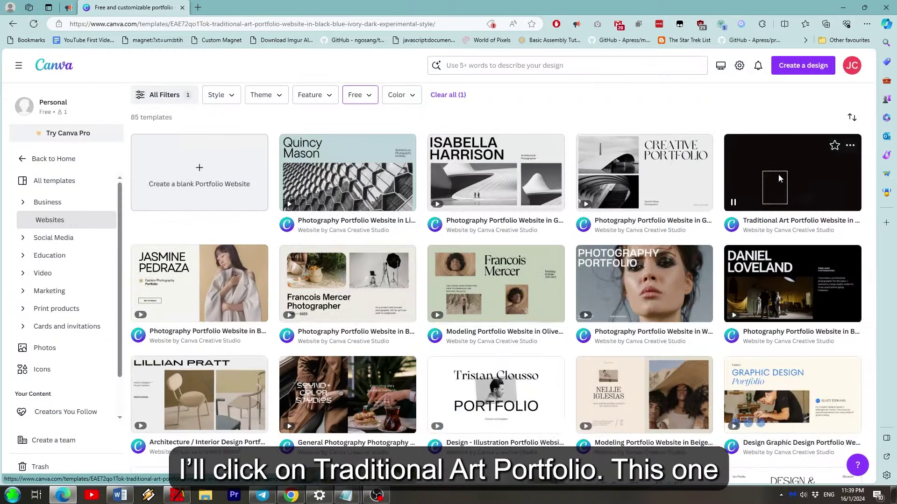
pyautogui.click(778, 174)
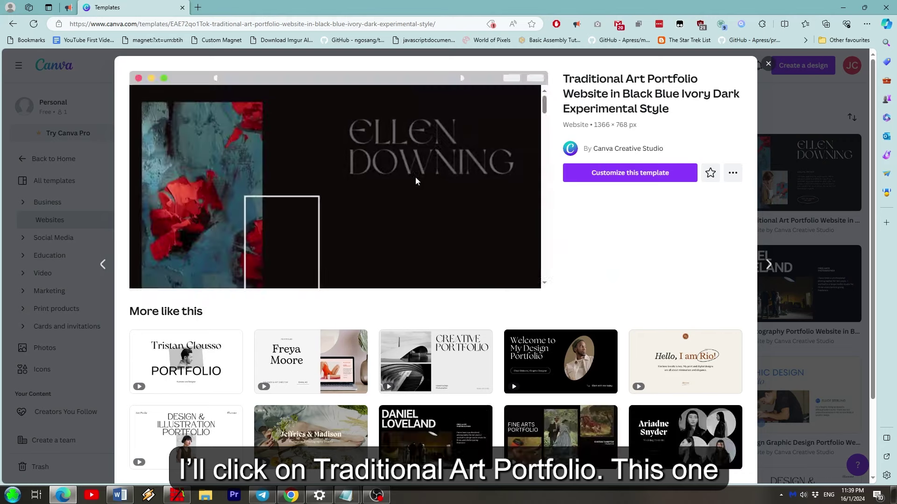
pyautogui.moveTo(545, 112)
pyautogui.mouseDown()
pyautogui.moveTo(516, 280)
pyautogui.moveTo(545, 96)
pyautogui.mouseUp()
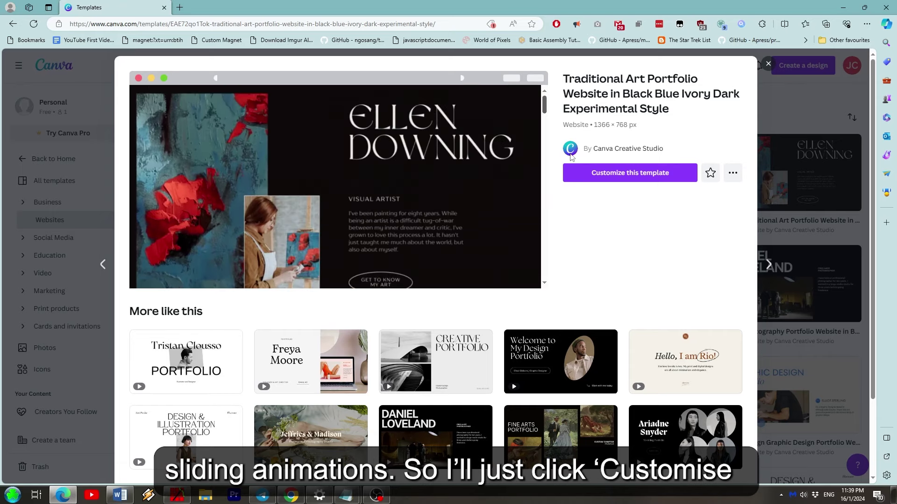
pyautogui.click(591, 172)
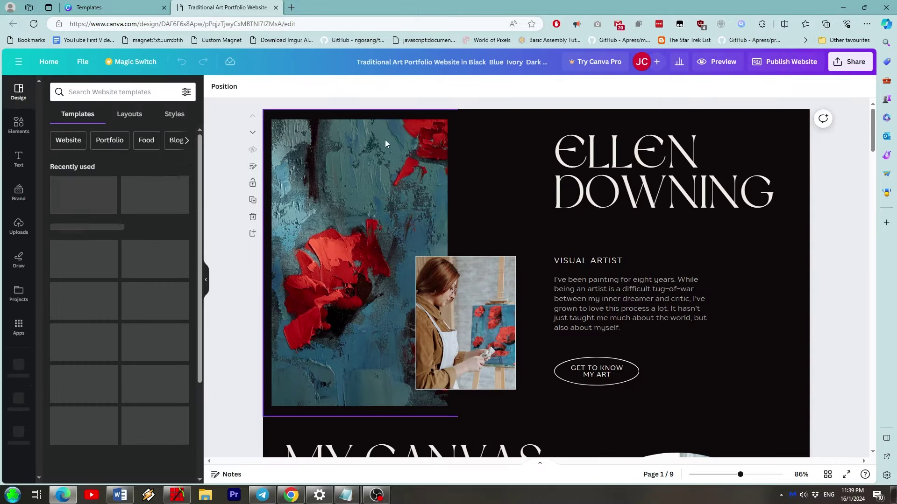
# - Select the My Journey painter photo and launch Magic Edit from Edit photo
pyautogui.scroll(-10, 329, 160)
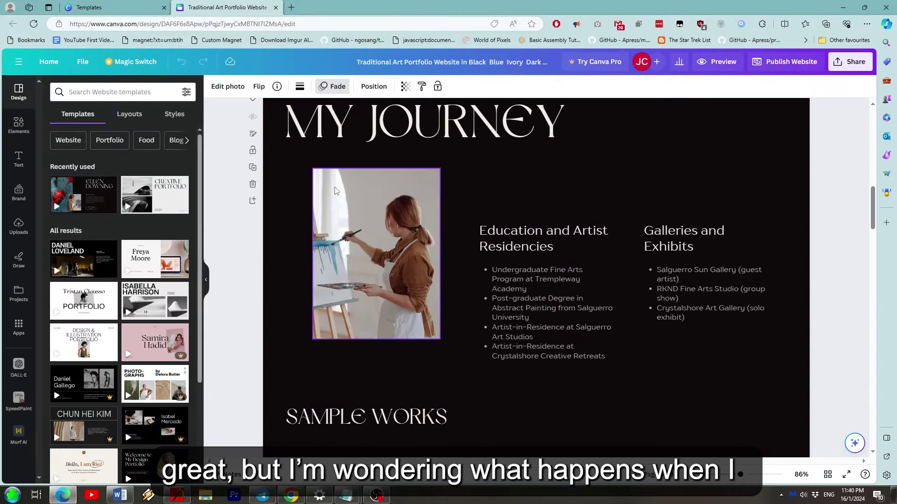
pyautogui.click(344, 213)
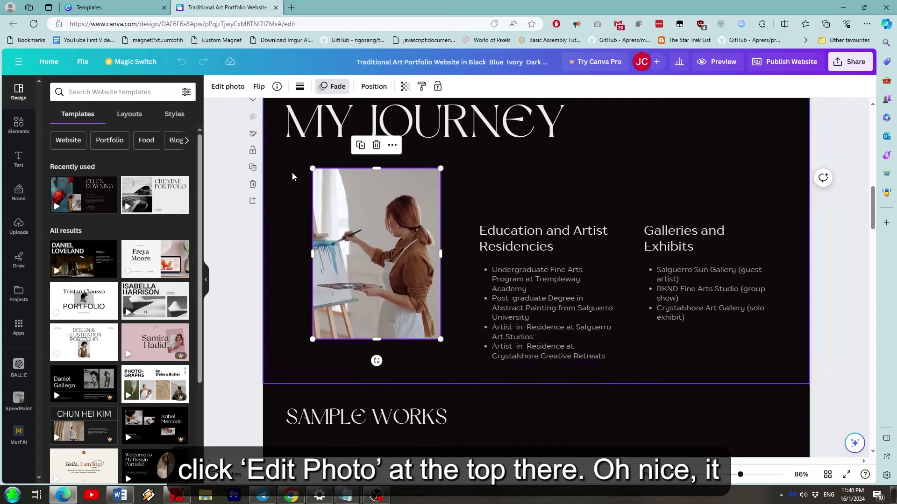
pyautogui.click(222, 89)
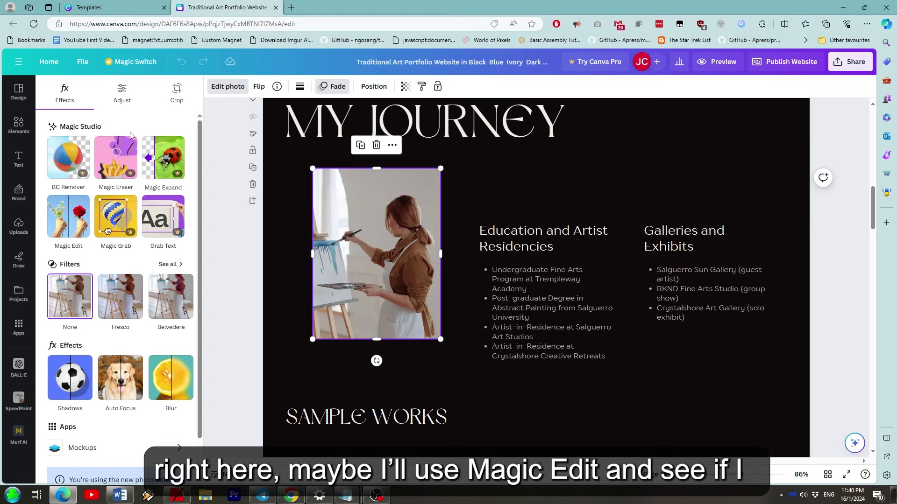
pyautogui.click(70, 217)
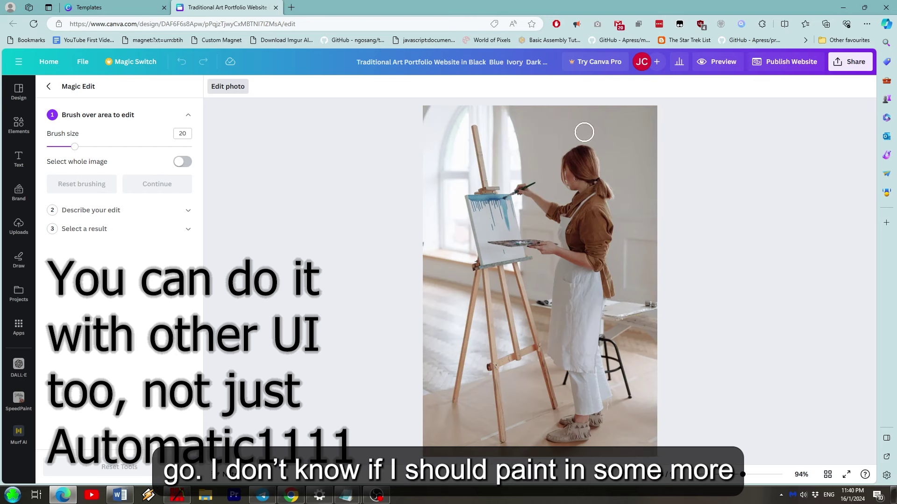
# - Brush a mask over the painter from head to feet
pyautogui.moveTo(526, 192)
pyautogui.mouseDown()
pyautogui.moveTo(556, 229)
pyautogui.moveTo(536, 244)
pyautogui.moveTo(561, 275)
pyautogui.moveTo(549, 352)
pyautogui.moveTo(570, 386)
pyautogui.moveTo(556, 433)
pyautogui.mouseUp()
pyautogui.moveTo(600, 364)
pyautogui.mouseDown()
pyautogui.moveTo(602, 169)
pyautogui.moveTo(580, 167)
pyautogui.moveTo(597, 207)
pyautogui.moveTo(568, 226)
pyautogui.moveTo(583, 226)
pyautogui.moveTo(579, 391)
pyautogui.mouseUp()
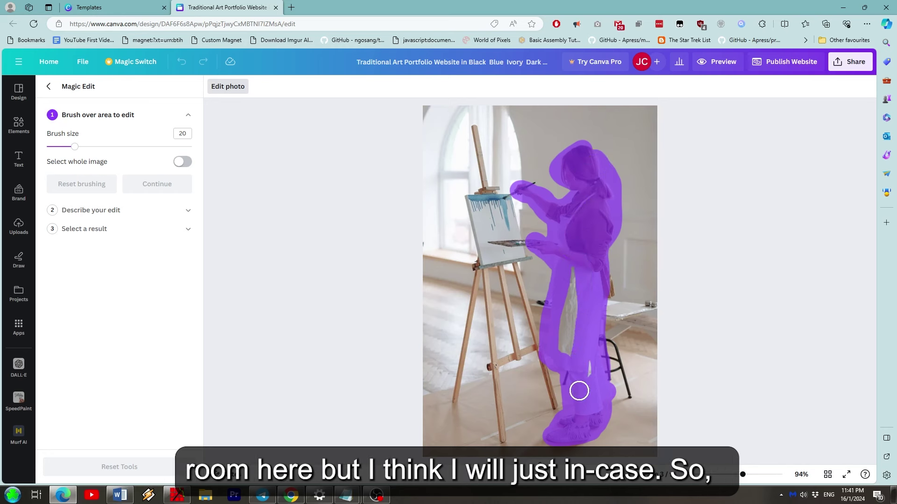
pyautogui.moveTo(572, 288)
pyautogui.mouseDown()
pyautogui.moveTo(577, 330)
pyautogui.moveTo(627, 207)
pyautogui.moveTo(608, 278)
pyautogui.moveTo(610, 369)
pyautogui.mouseUp()
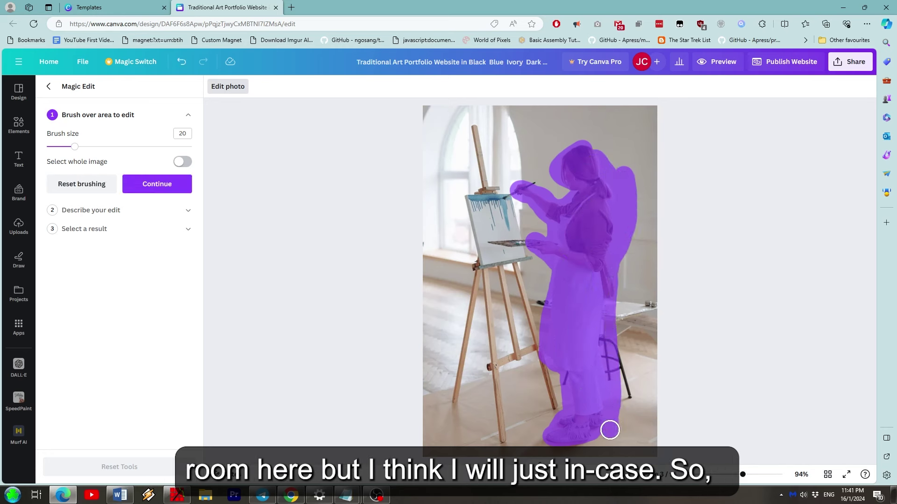
pyautogui.moveTo(610, 430)
pyautogui.mouseDown()
pyautogui.moveTo(623, 264)
pyautogui.moveTo(617, 160)
pyautogui.mouseUp()
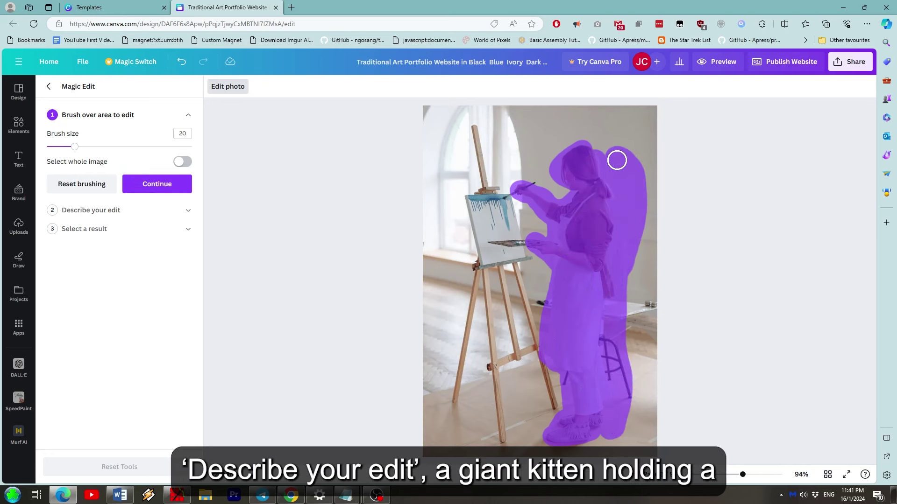
# - Generate 'a giant kitten holding a paintbrush' and pick the bottom-right result
pyautogui.click(80, 210)
pyautogui.write('a giant kitten holding a paintbrush')
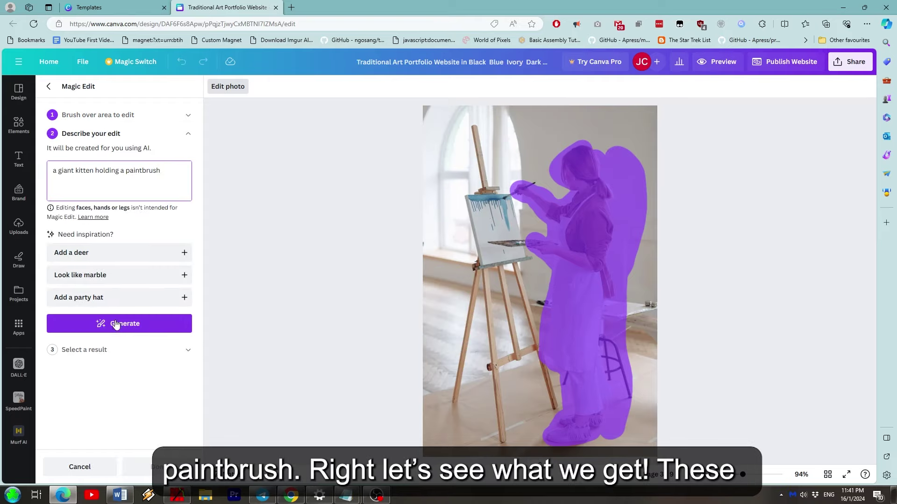
pyautogui.click(116, 324)
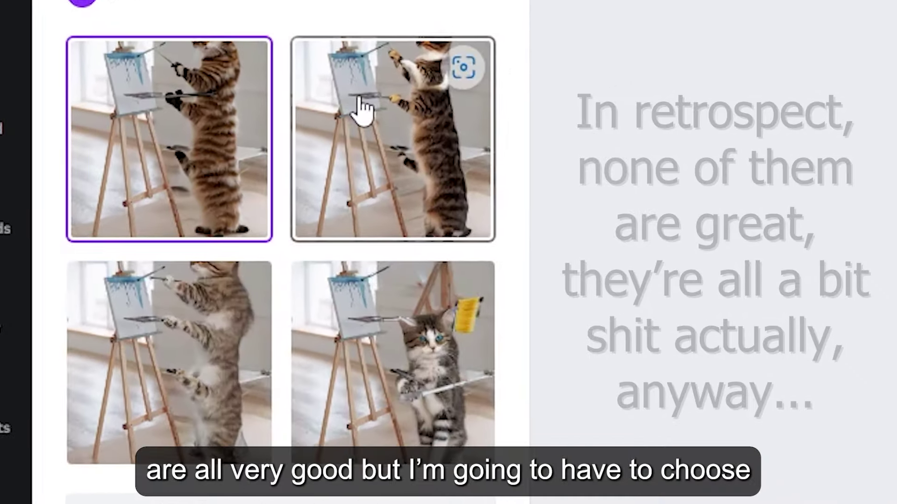
pyautogui.click(362, 109)
pyautogui.click(341, 380)
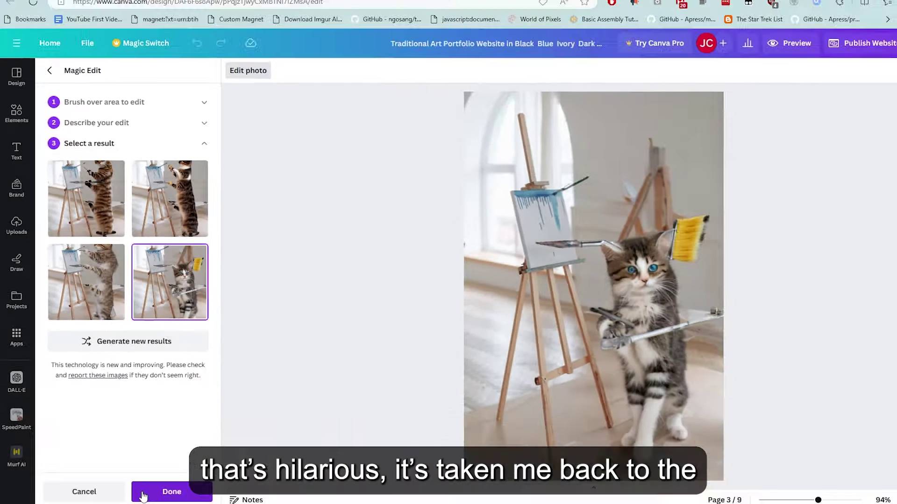
pyautogui.click(143, 496)
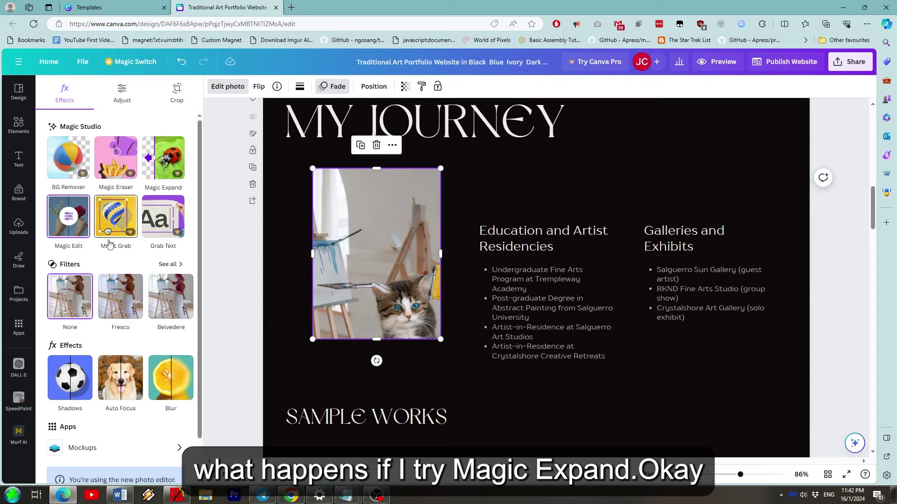
pyautogui.click(159, 165)
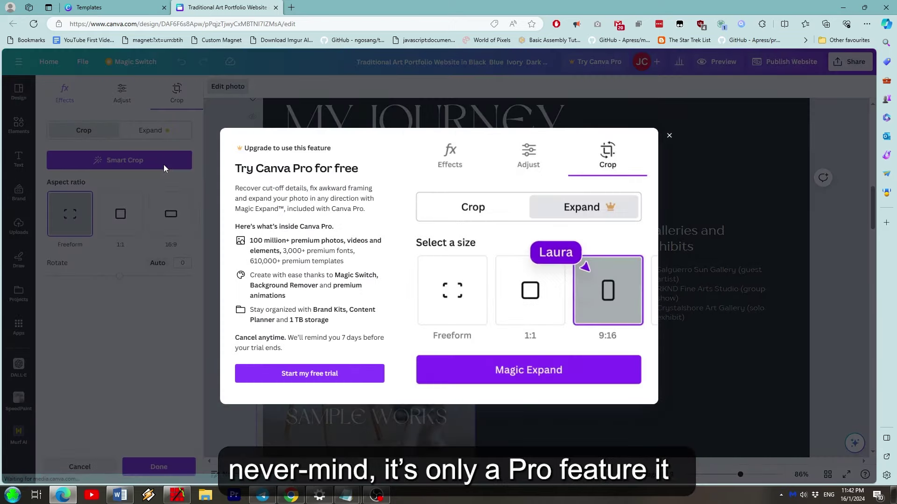
pyautogui.click(669, 137)
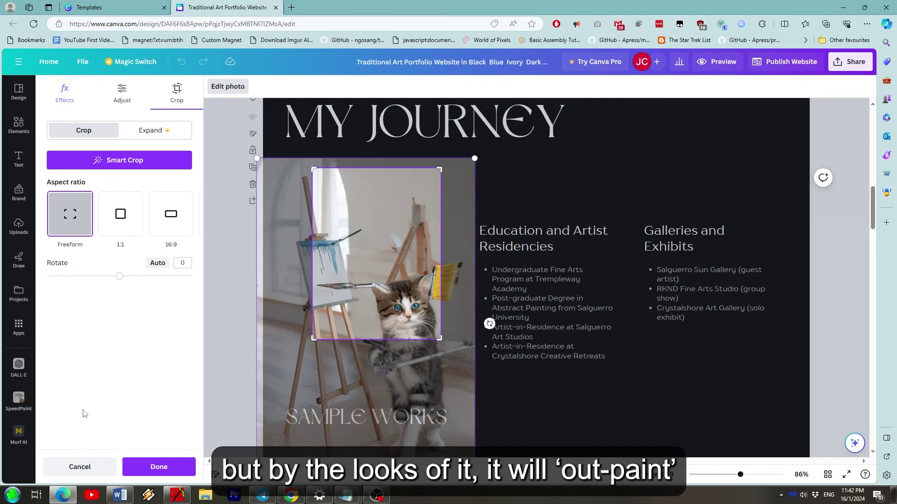
pyautogui.click(79, 467)
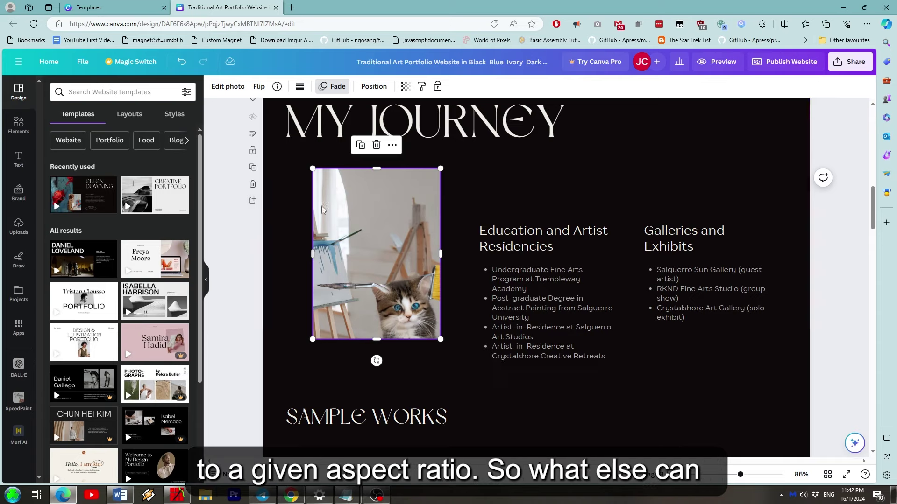
pyautogui.click(224, 87)
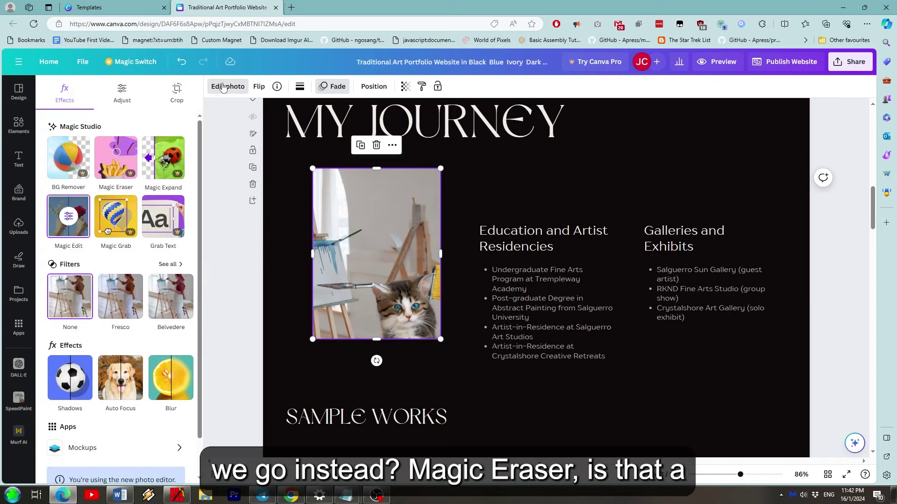
pyautogui.click(119, 159)
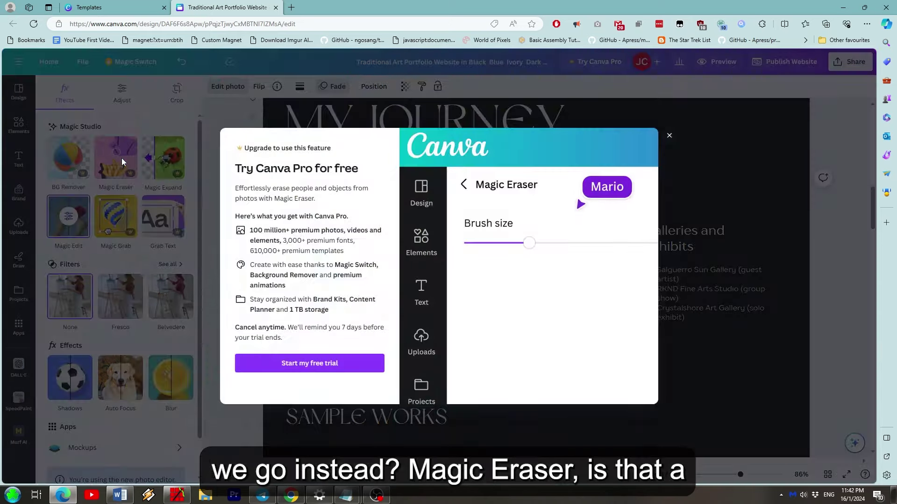
pyautogui.click(669, 136)
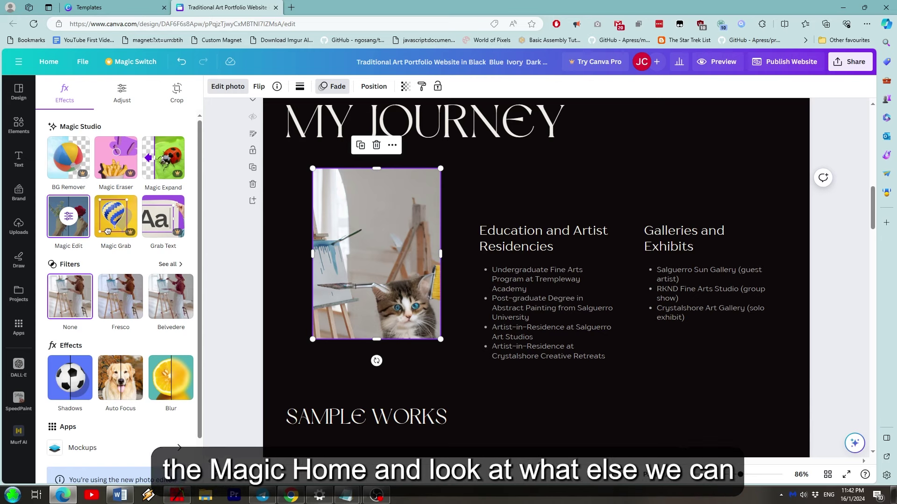
pyautogui.moveTo(304, 22); pyautogui.dragTo(139, 24)
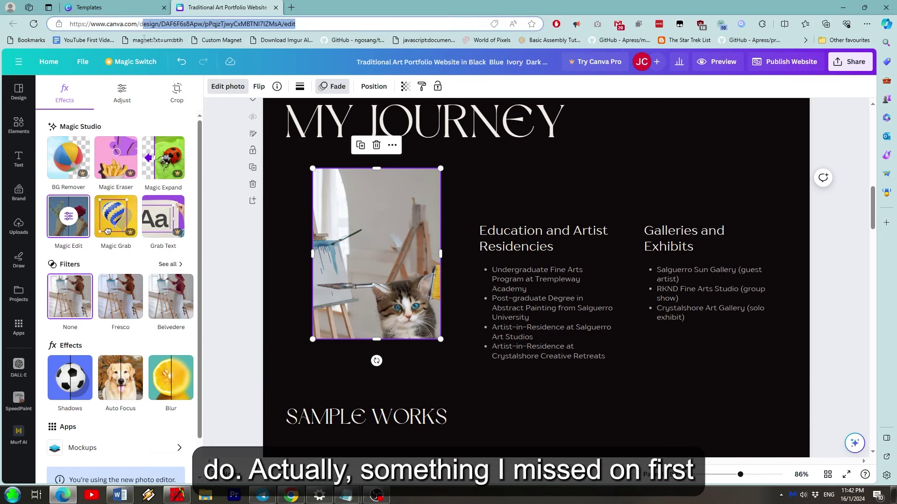
# - From canva.com/magic-home, publish the portfolio to a free domain, replacing the subdomain with 'super'
pyautogui.write('magic')
pyautogui.click(146, 41)
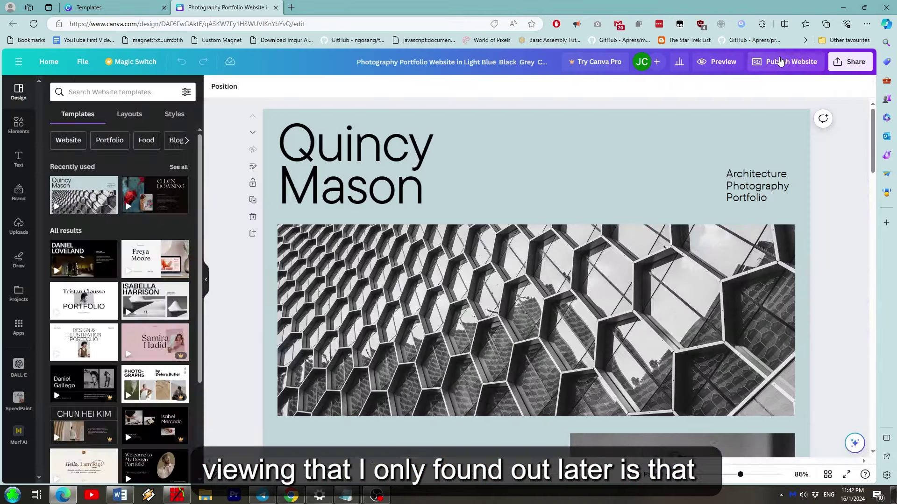
pyautogui.click(779, 61)
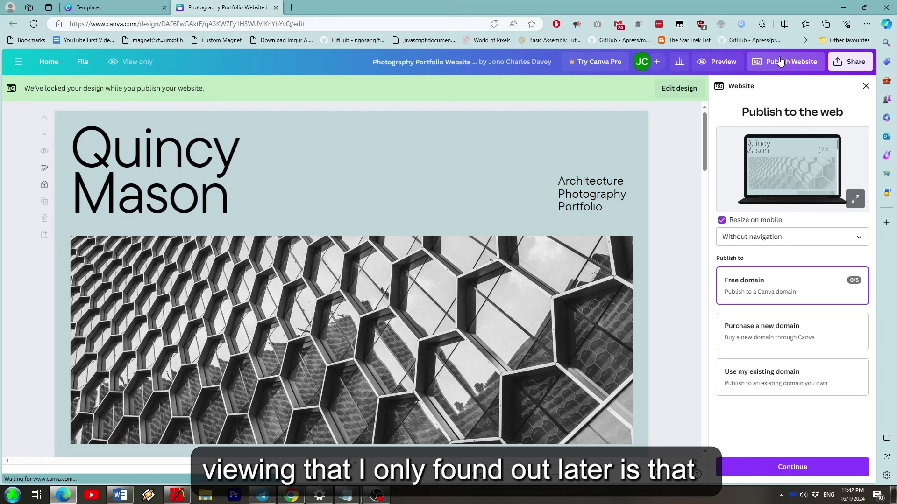
pyautogui.click(769, 467)
pyautogui.click(779, 173)
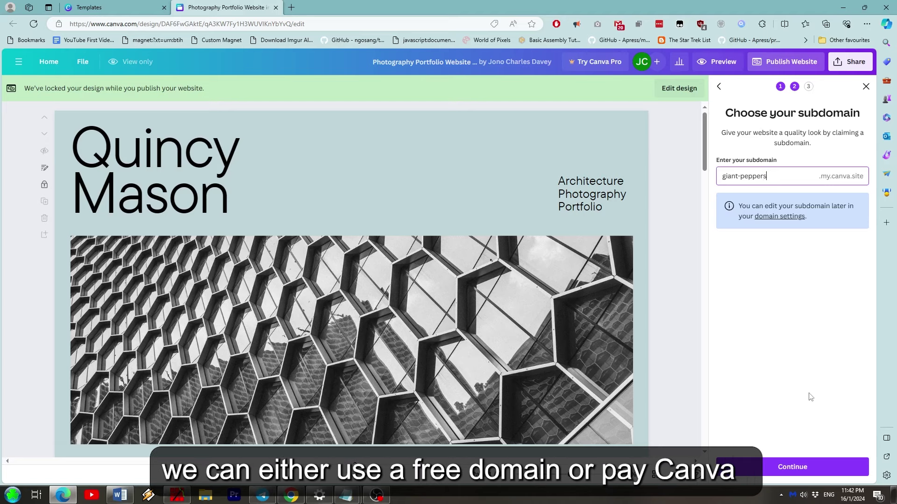
pyautogui.moveTo(767, 177); pyautogui.dragTo(722, 177)
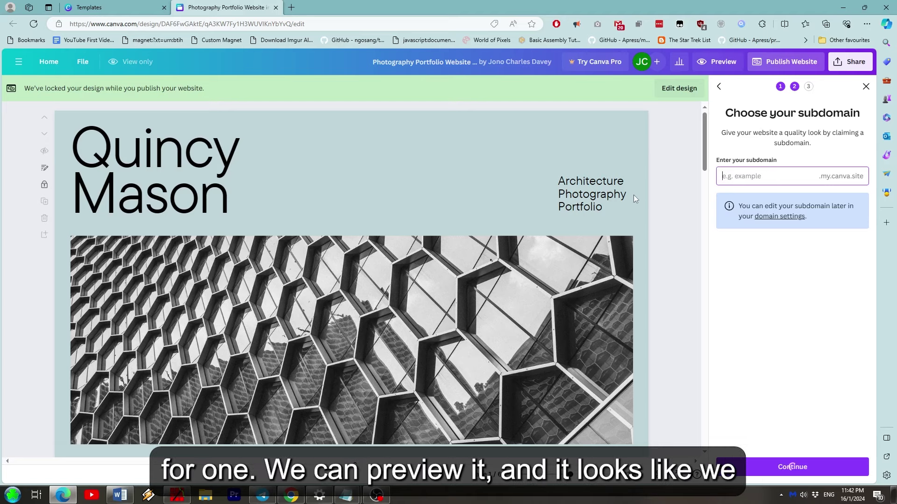
pyautogui.write('super')
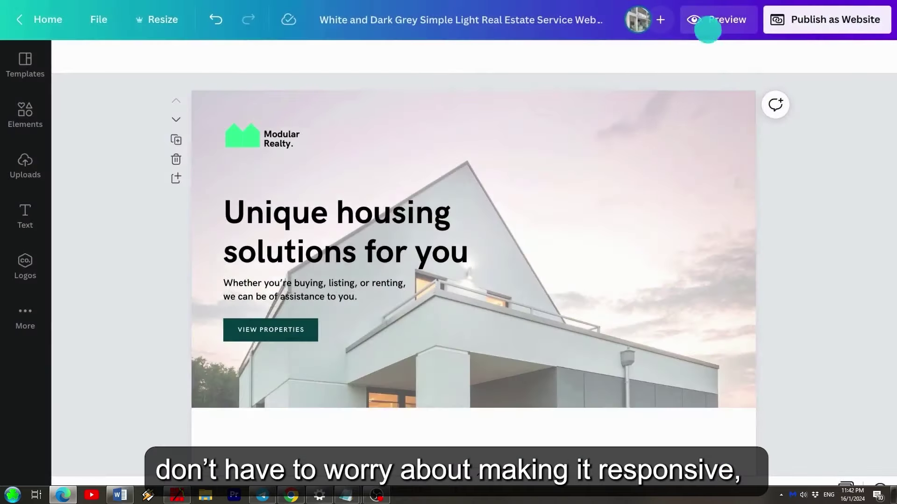
pyautogui.click(706, 24)
pyautogui.scroll(-5, 707, 184)
pyautogui.scroll(-15, 708, 184)
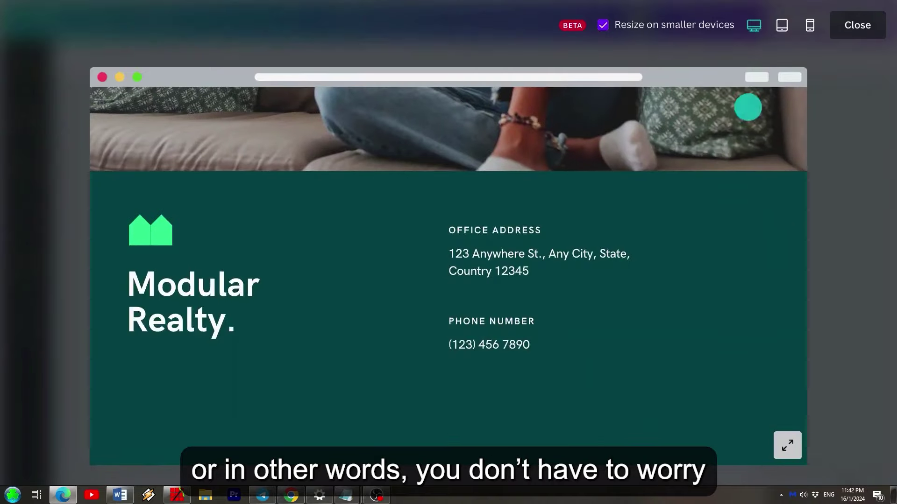
pyautogui.click(786, 27)
pyautogui.click(810, 25)
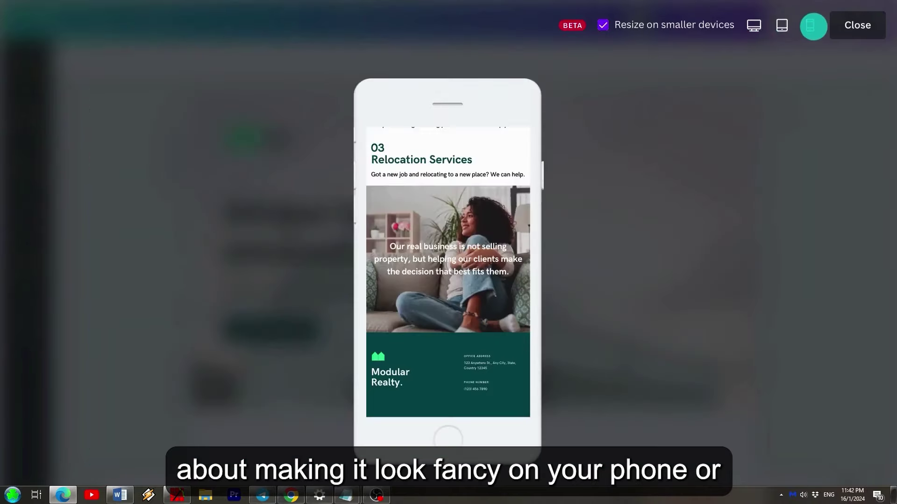
pyautogui.click(863, 25)
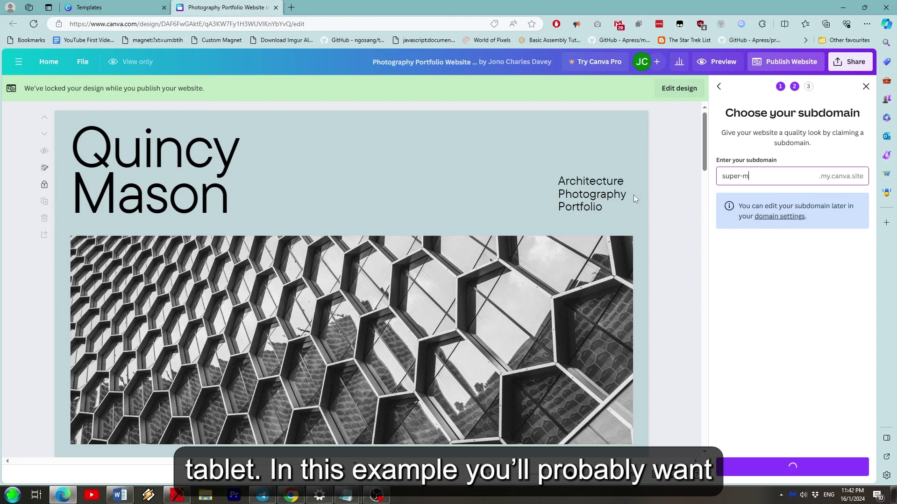
# - Finish the super-mario subdomain and hide the site from search engines in advanced settings
pyautogui.write('ario')
pyautogui.click(806, 467)
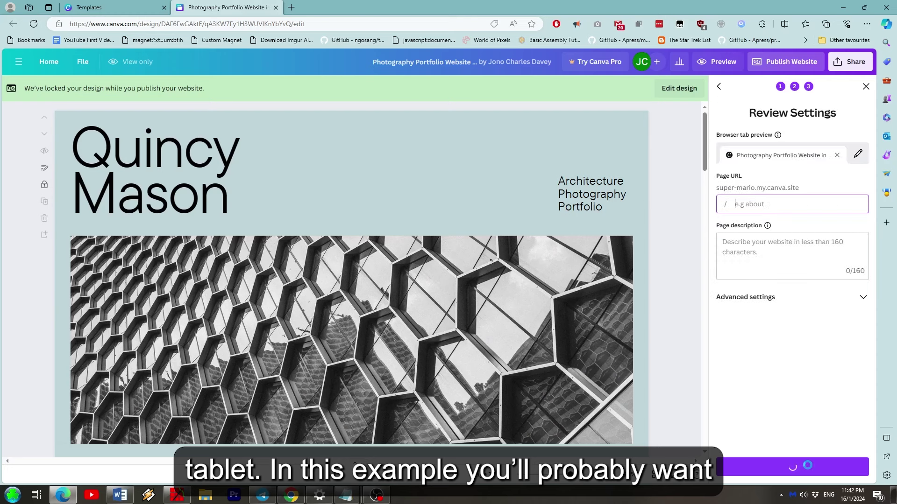
pyautogui.click(863, 297)
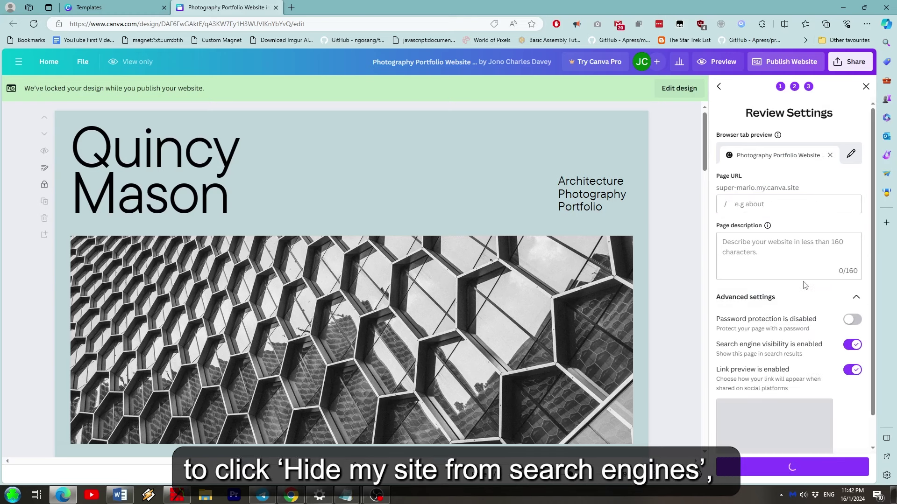
pyautogui.scroll(-1, 806, 286)
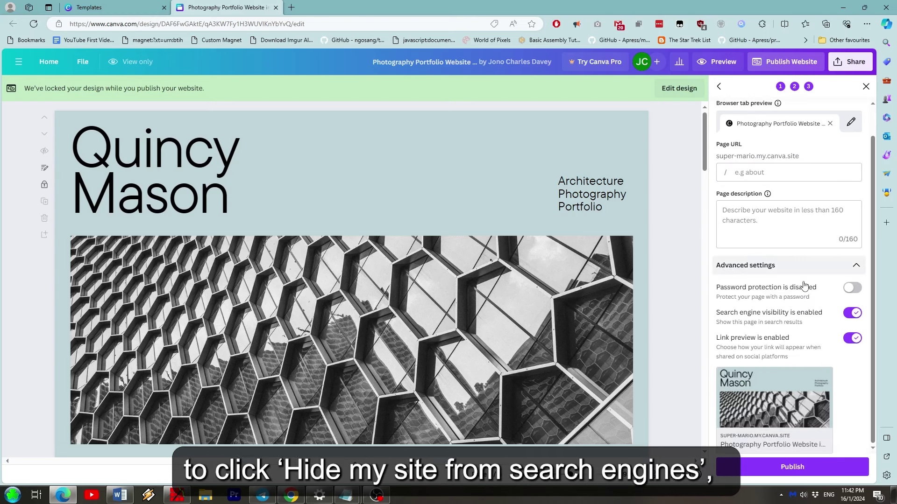
pyautogui.click(854, 313)
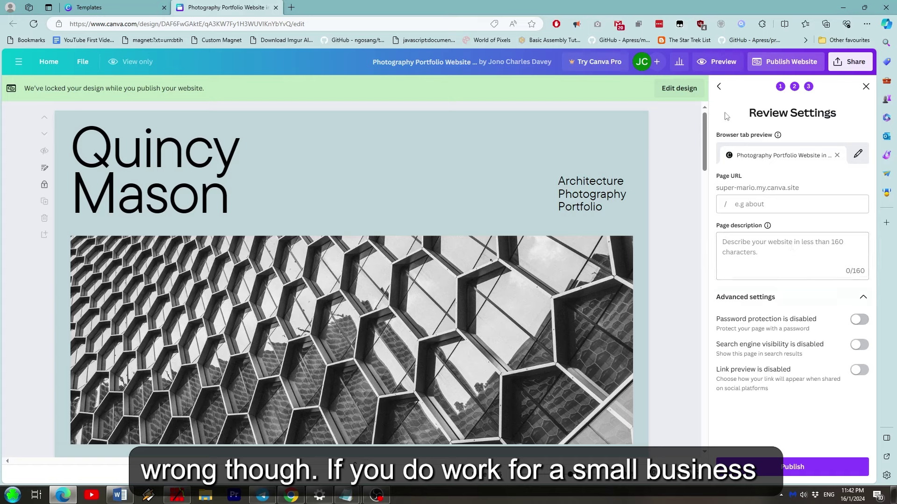
# - Return to the publish options and choose Purchase a new domain
pyautogui.click(720, 90)
pyautogui.click(719, 90)
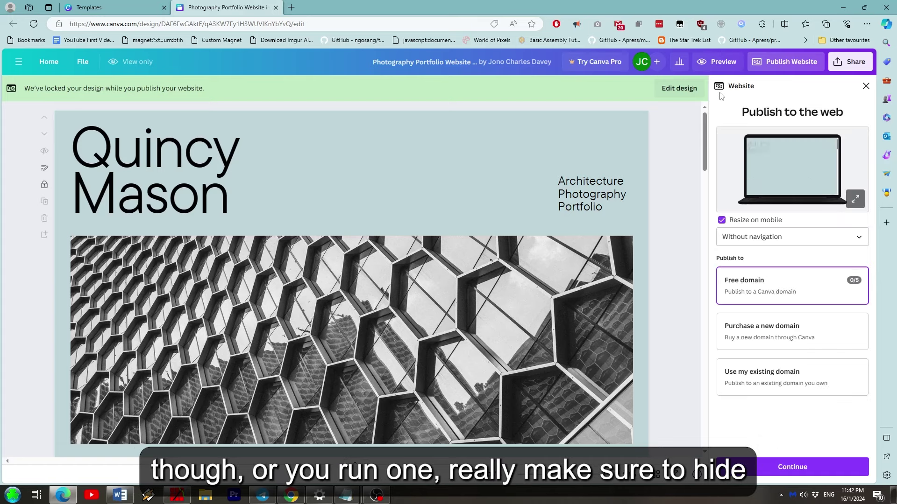
pyautogui.click(785, 329)
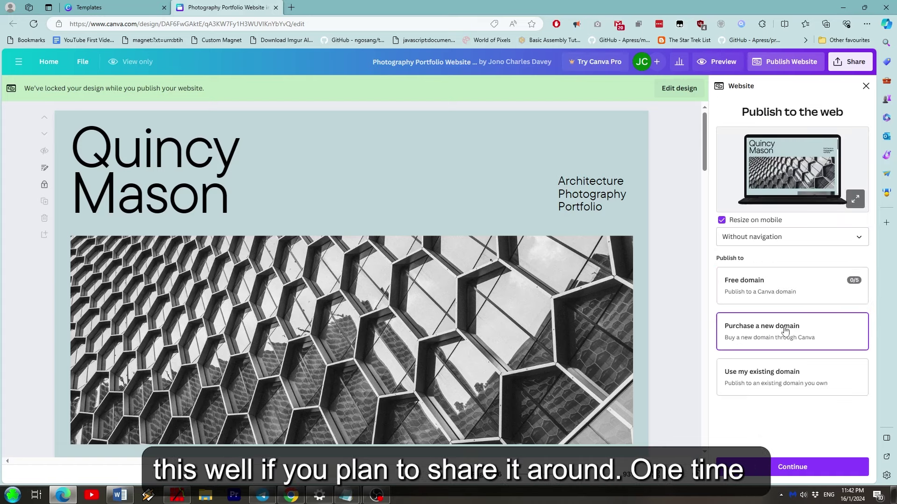
pyautogui.click(773, 467)
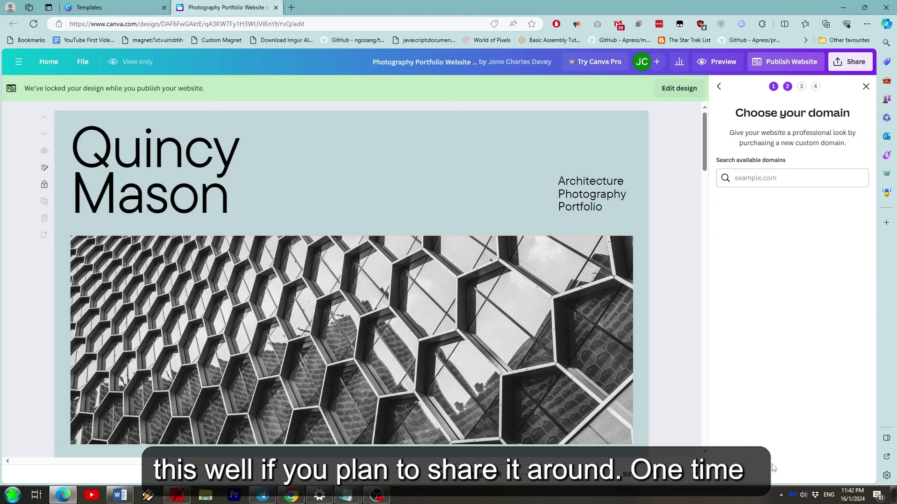
# - Search 'super ma', claim super-mario.info, and continue past the registration form
pyautogui.click(793, 181)
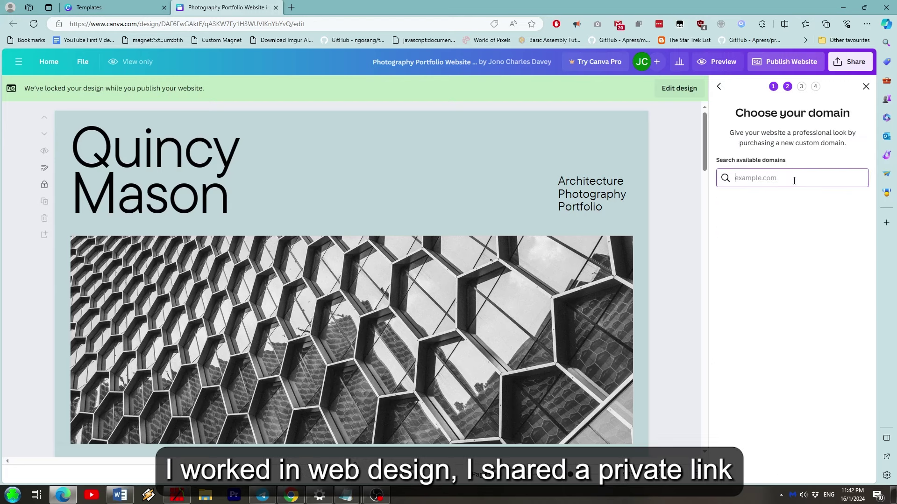
pyautogui.write('super')
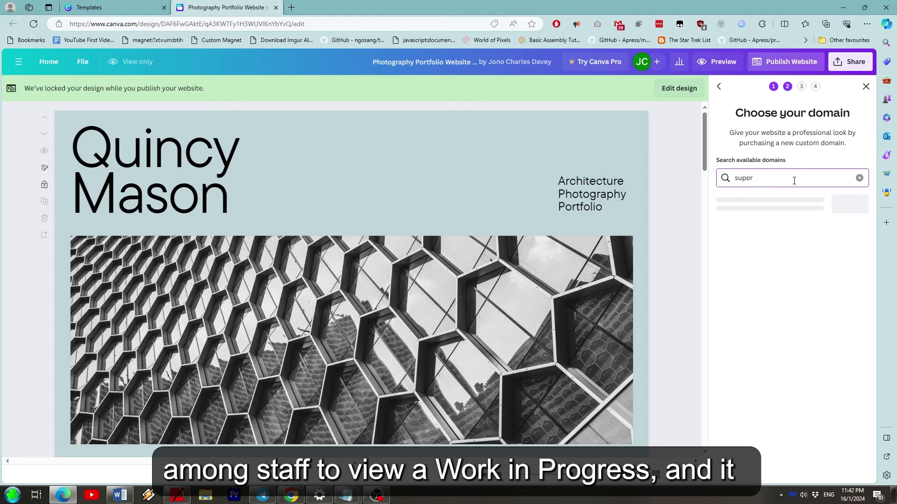
pyautogui.write(' mario')
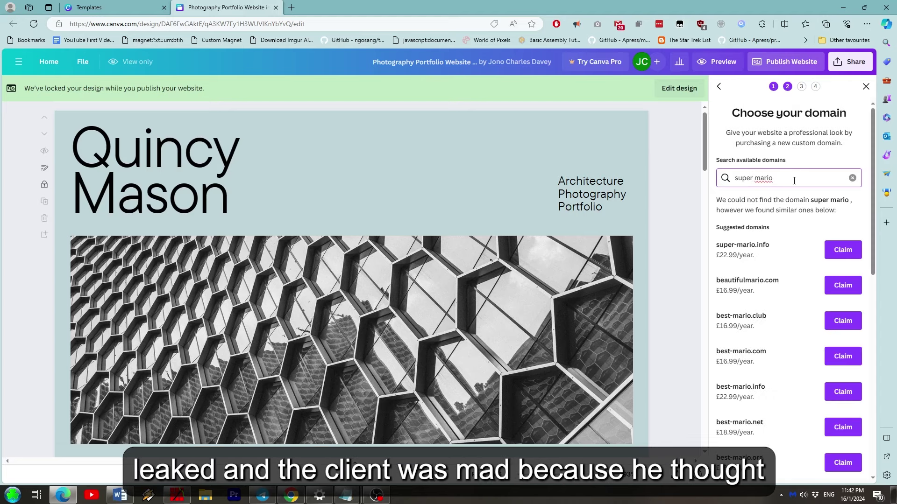
pyautogui.click(843, 250)
pyautogui.scroll(-4, 789, 276)
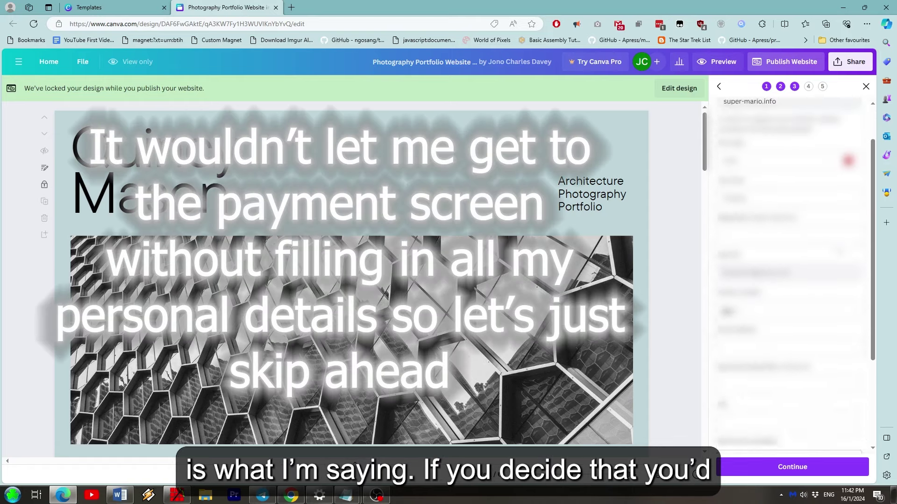
pyautogui.click(780, 472)
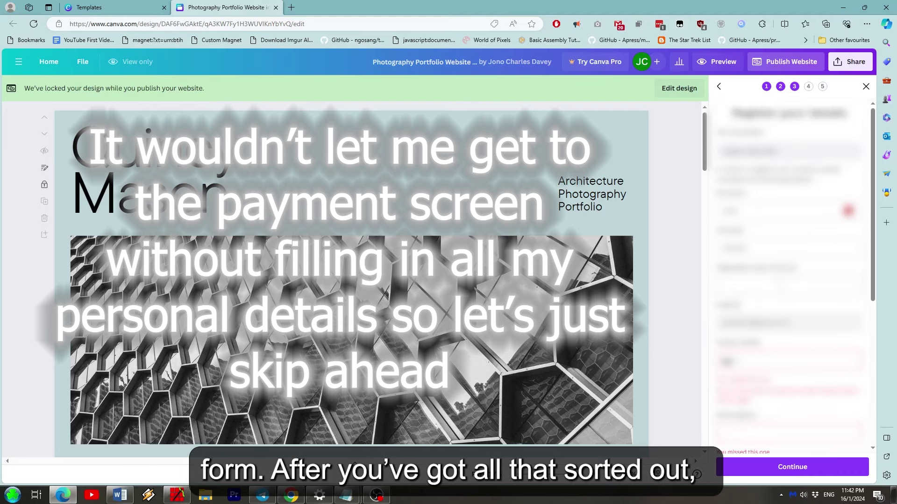
pyautogui.scroll(-3, 790, 281)
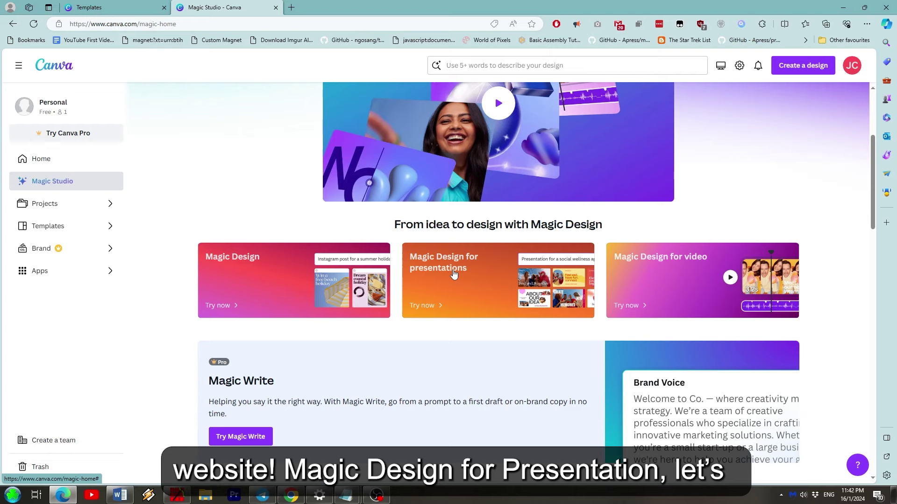
# - Open the Magic Design for presentations card, showing 'Generate custom presentations, instantly'
pyautogui.click(515, 270)
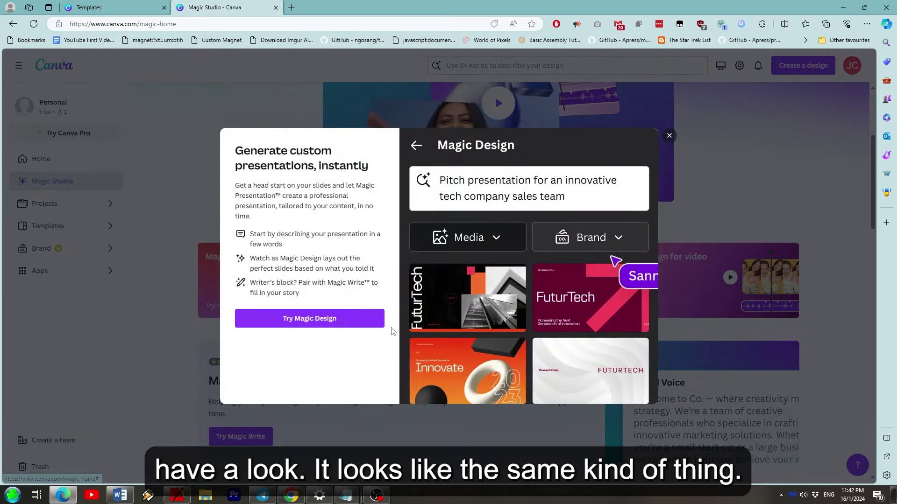
# - Generate Magic Designs from the recent 'hire a web designer' prompt and apply the second result's 7 pages
pyautogui.click(310, 318)
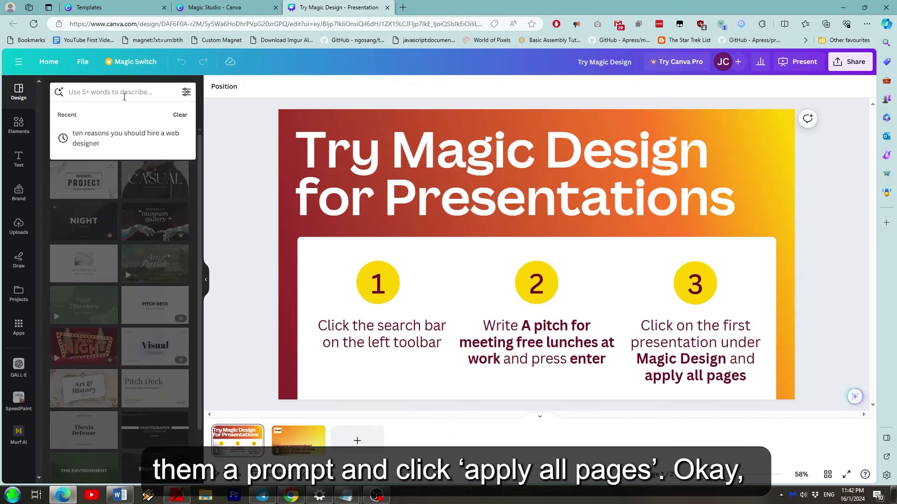
pyautogui.click(110, 140)
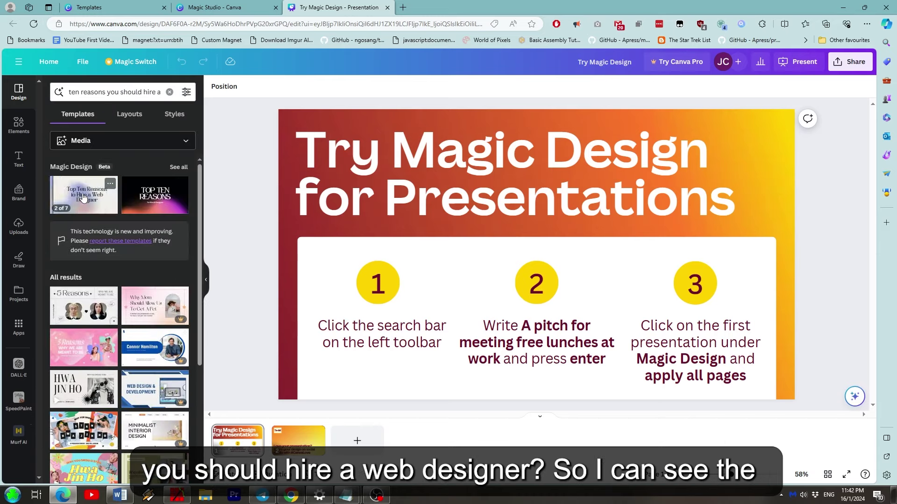
pyautogui.click(150, 196)
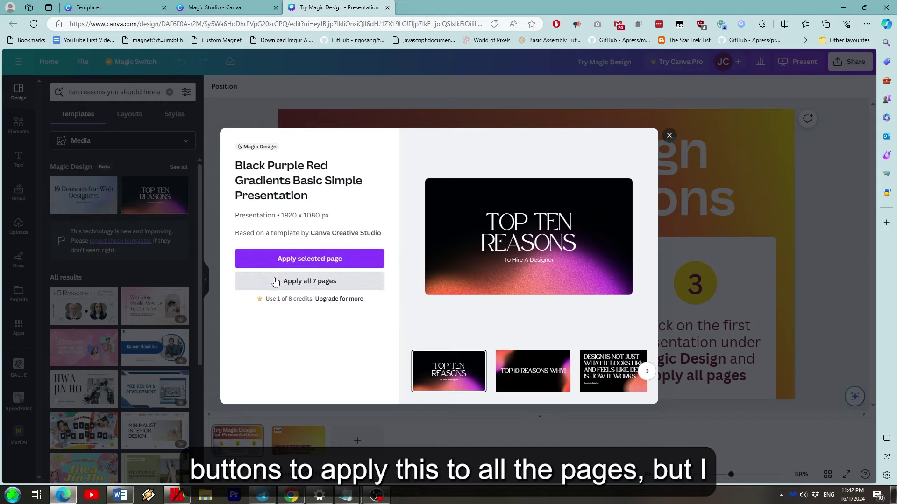
pyautogui.click(275, 282)
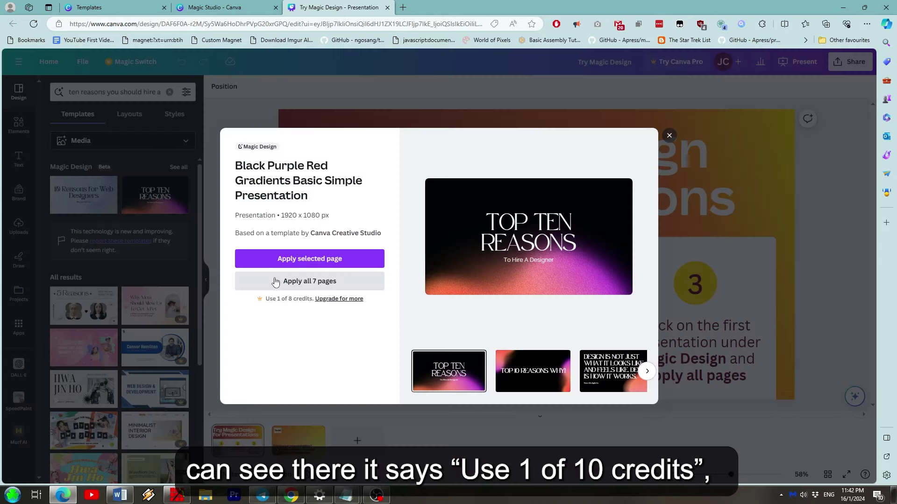
pyautogui.click(275, 282)
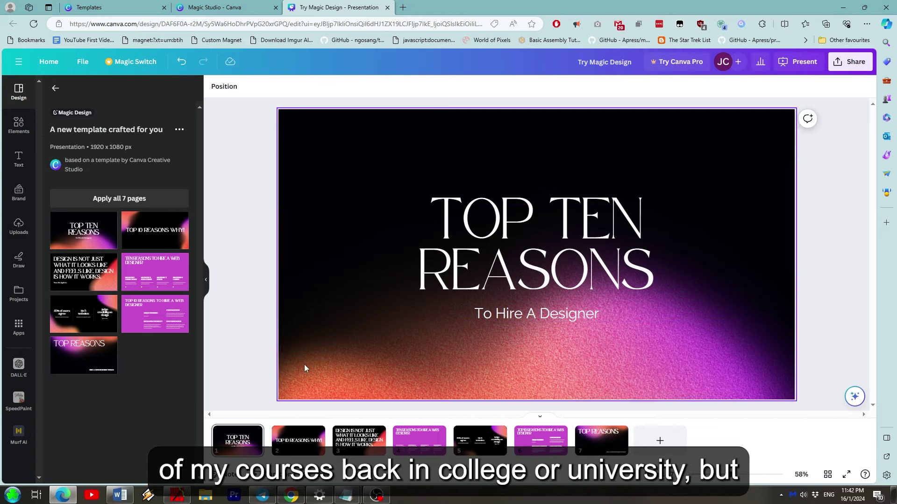
# - Browse slides 2, 3 and 5, then open Page Animations for the '83% of users agree' slide
pyautogui.click(303, 437)
pyautogui.click(363, 434)
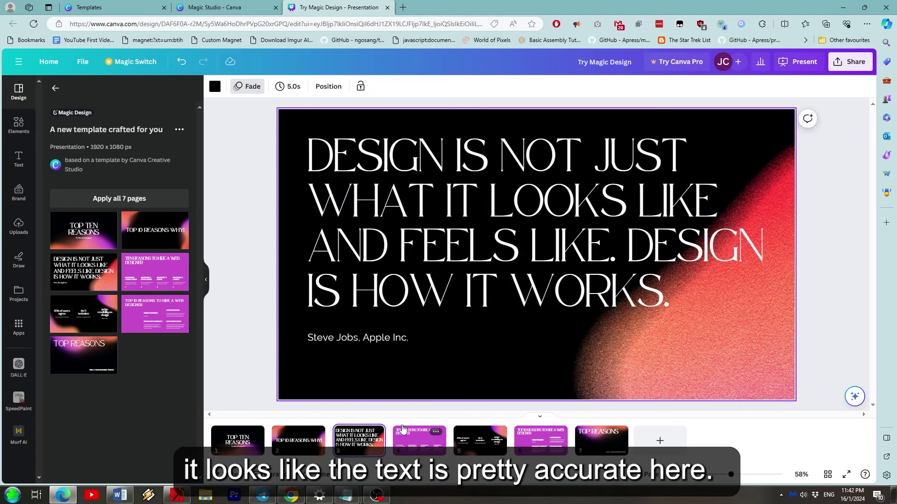
pyautogui.click(416, 439)
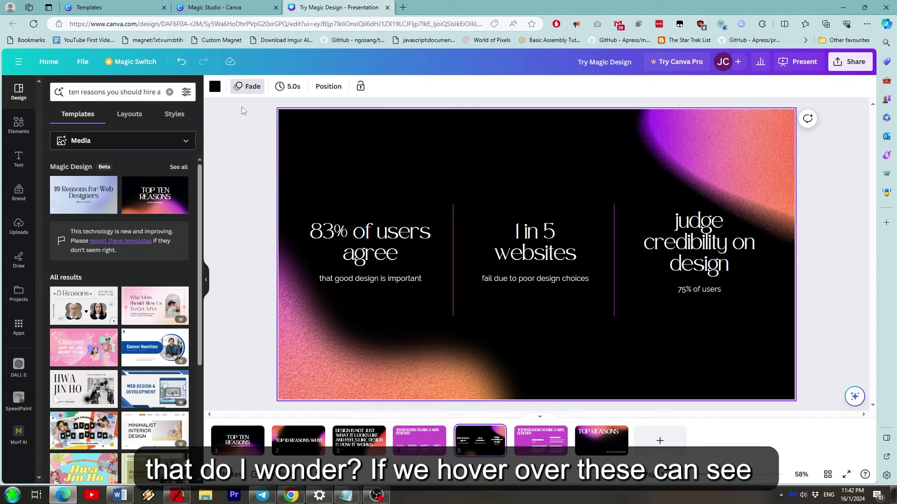
pyautogui.click(248, 87)
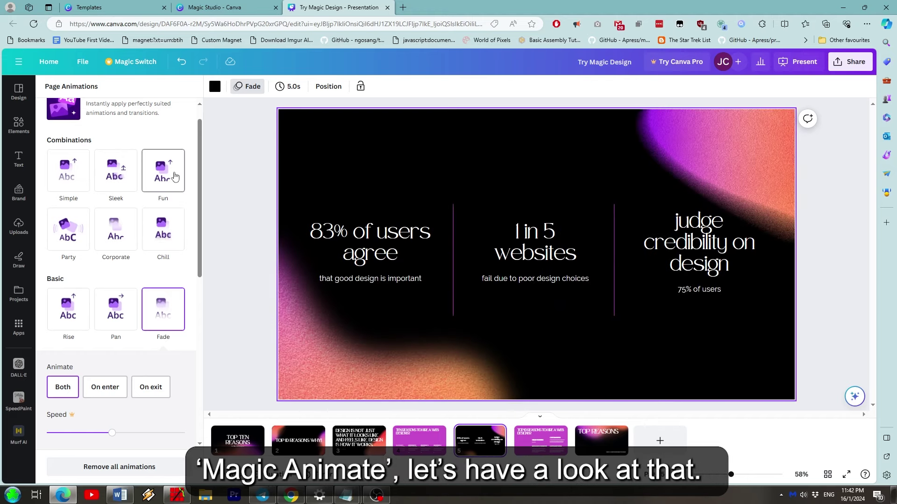
pyautogui.scroll(1, 173, 178)
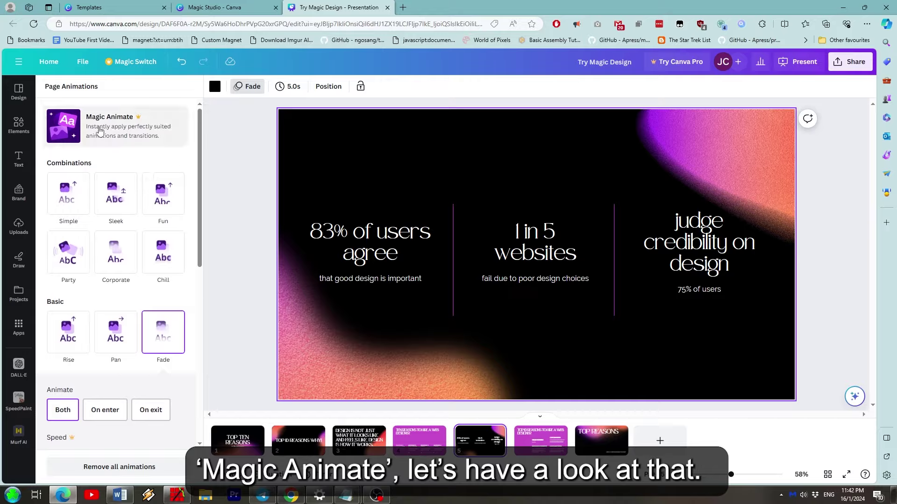
pyautogui.click(99, 126)
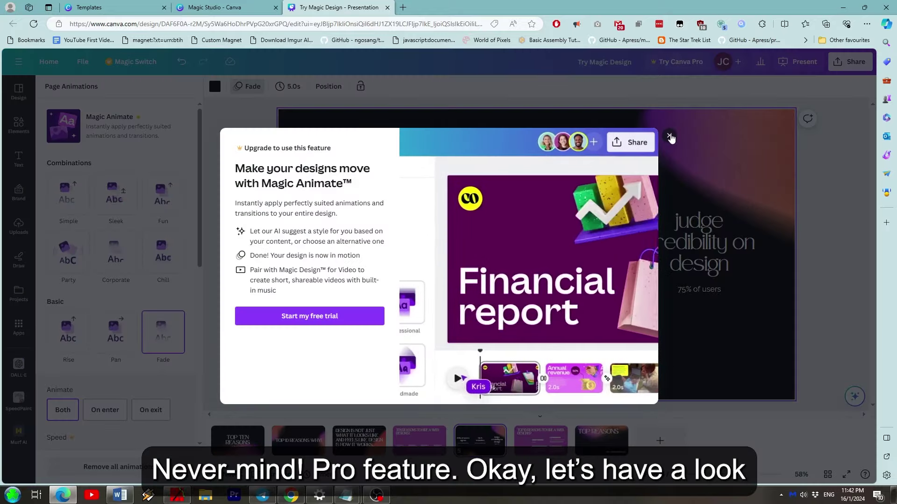
pyautogui.click(669, 137)
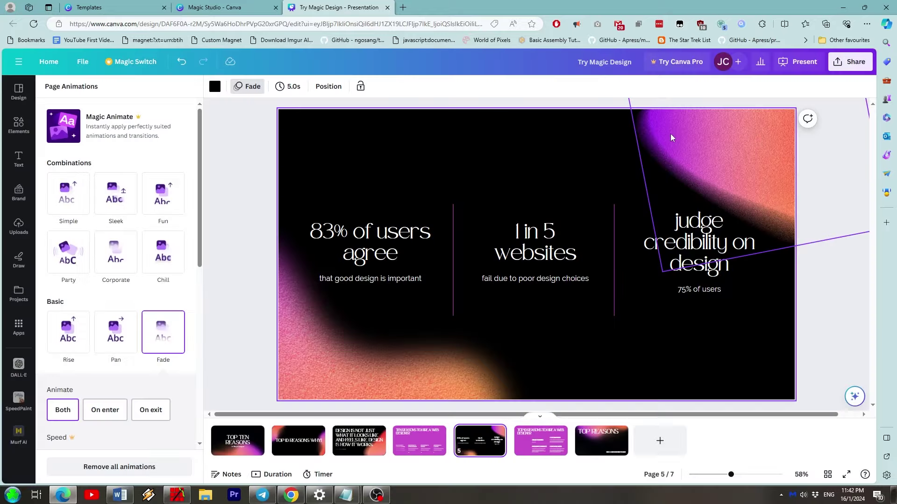
# - Leave the presentation and start a Magic Design for video in a new design
pyautogui.click(386, 7)
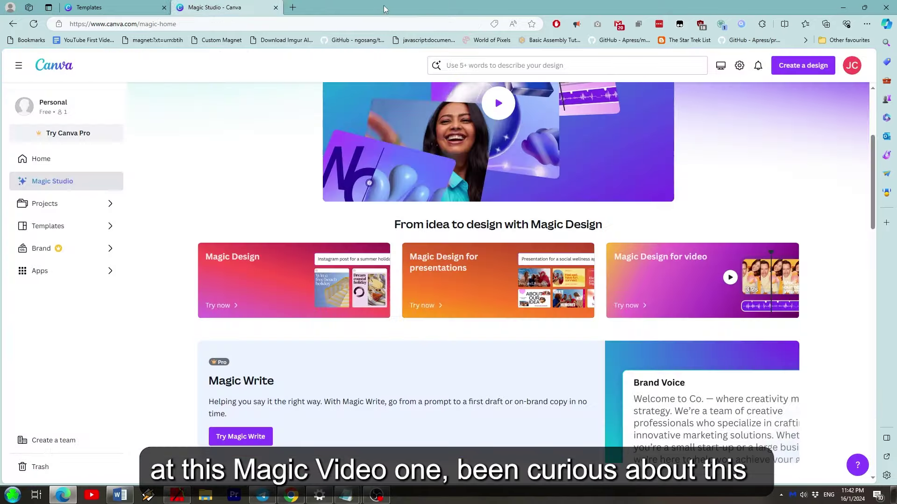
pyautogui.click(693, 269)
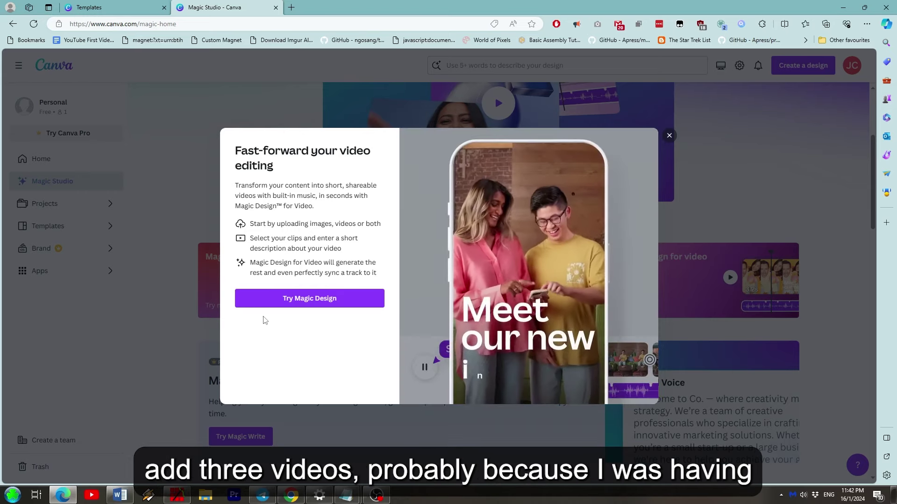
pyautogui.click(287, 300)
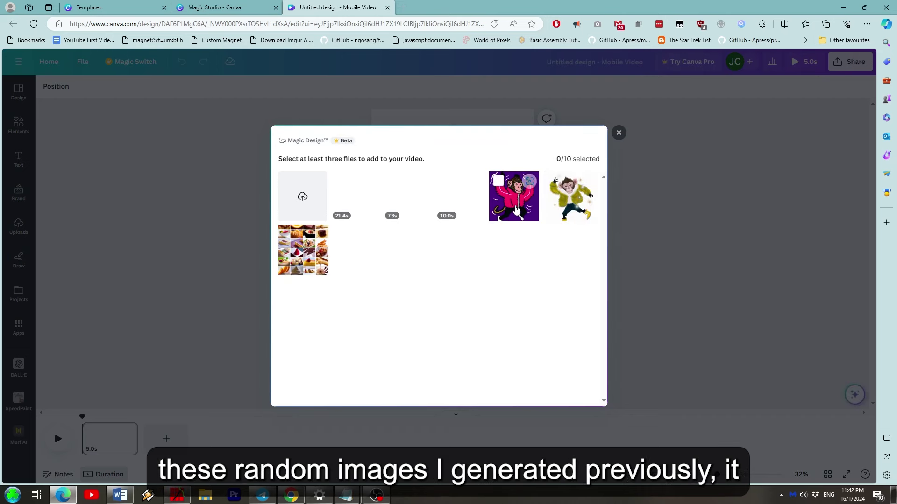
# - Generate a 'Dancing M' video from the pink monkey, yellow monkey and food collage images, then preview it
pyautogui.click(514, 199)
pyautogui.click(568, 199)
pyautogui.click(297, 266)
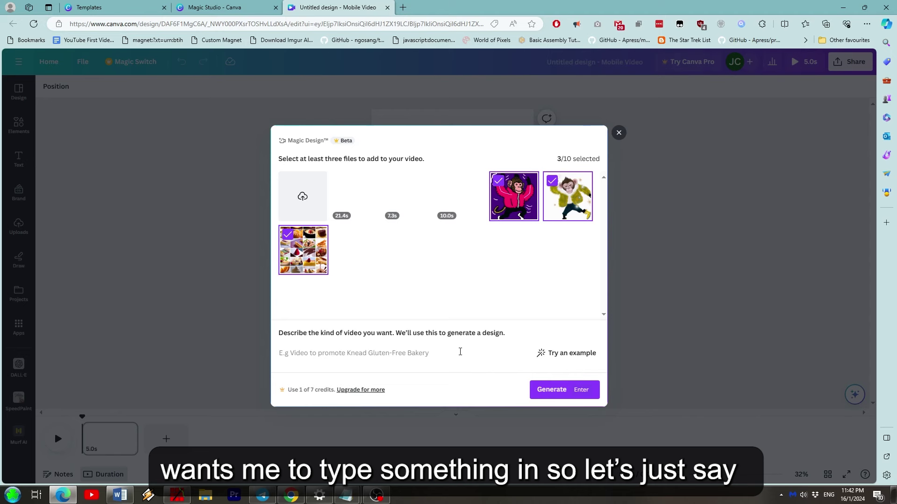
pyautogui.write('Dancing Monkeys')
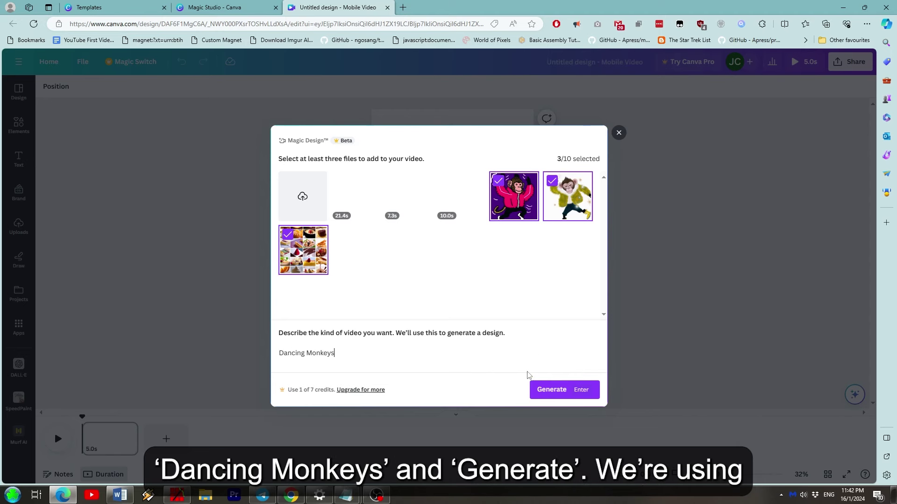
pyautogui.click(544, 390)
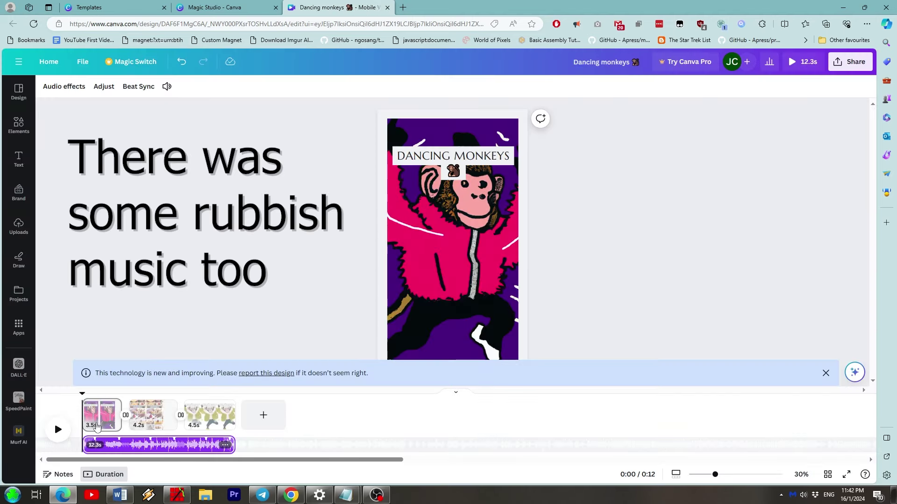
pyautogui.click(58, 430)
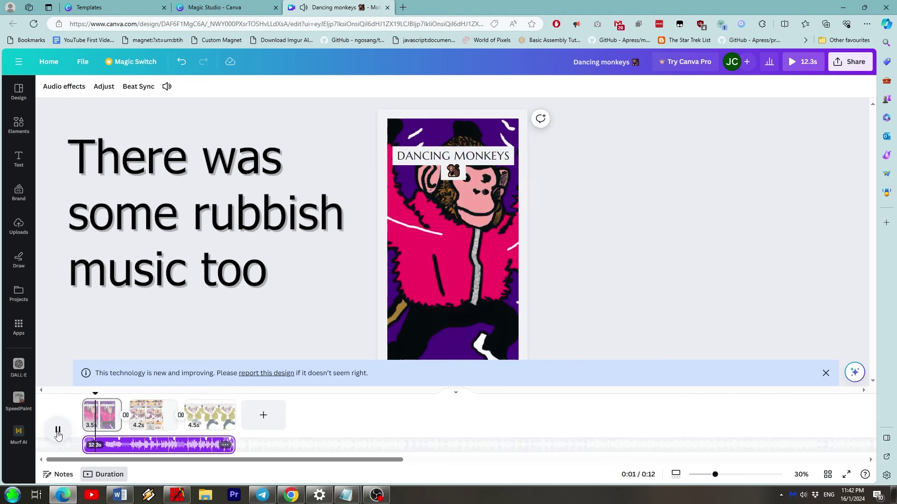
pyautogui.click(58, 429)
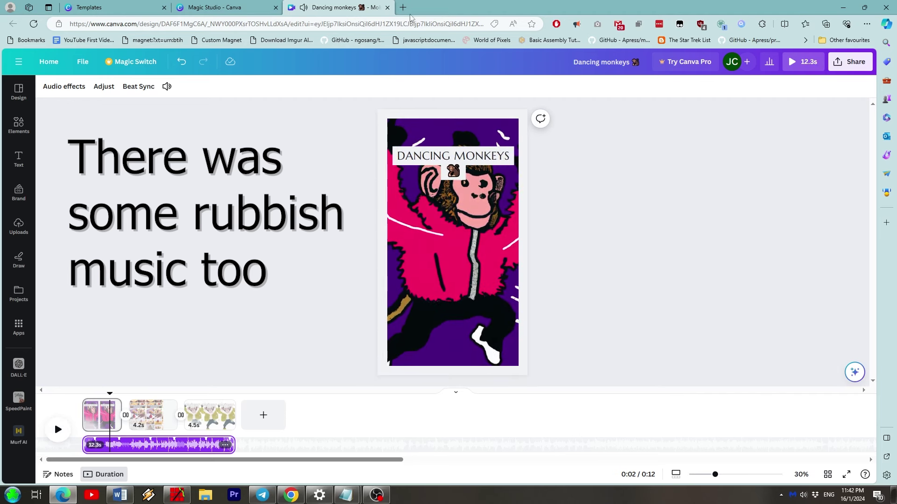
# - Close the Dancing monkeys video and open the Magic Design generator from Magic Studio
pyautogui.click(388, 8)
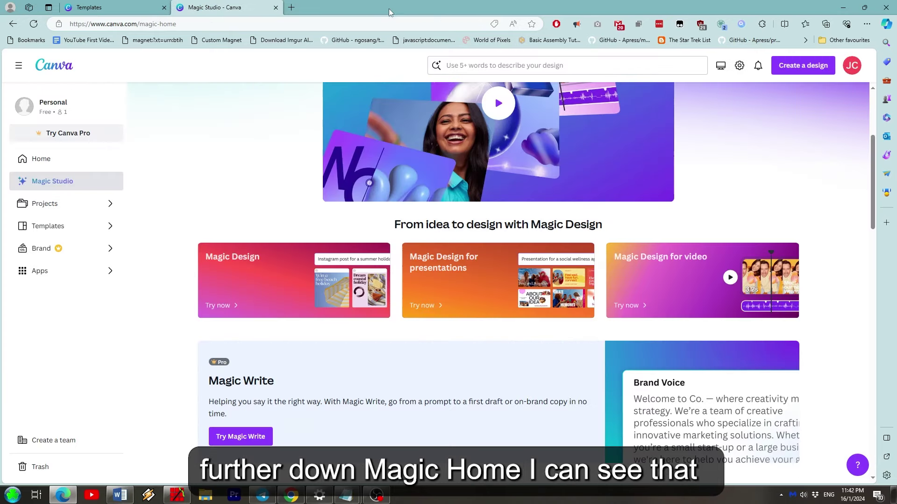
pyautogui.scroll(-4, 301, 165)
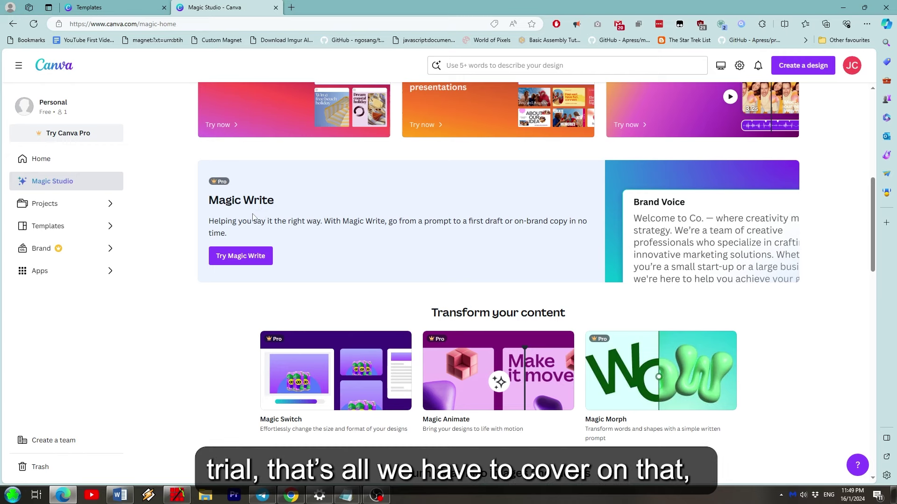
pyautogui.scroll(8, 251, 229)
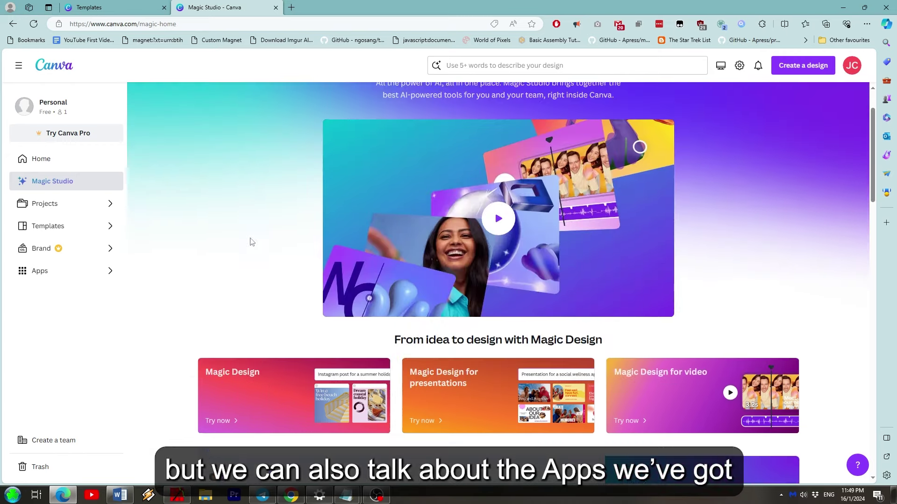
pyautogui.scroll(-5, 251, 237)
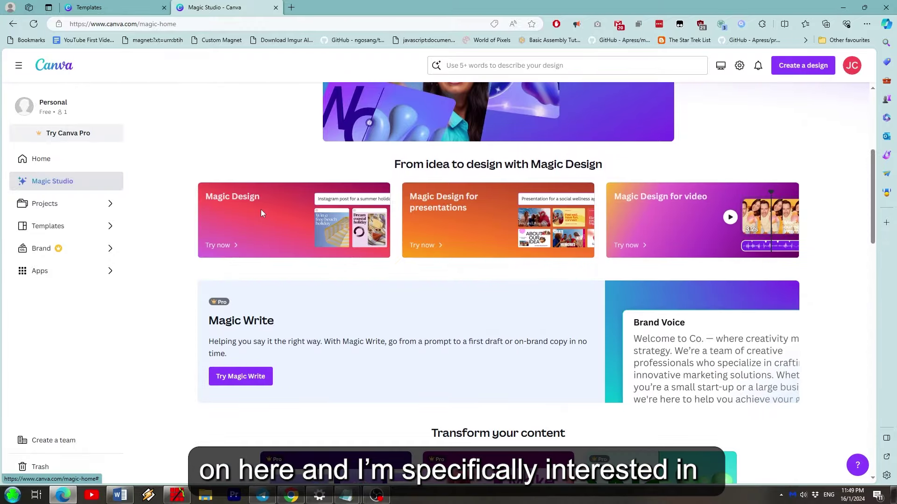
pyautogui.click(261, 210)
# - Search 'portfolio website' templates filtered to Free and customize the light blue photography portfolio template
pyautogui.press('Escape')
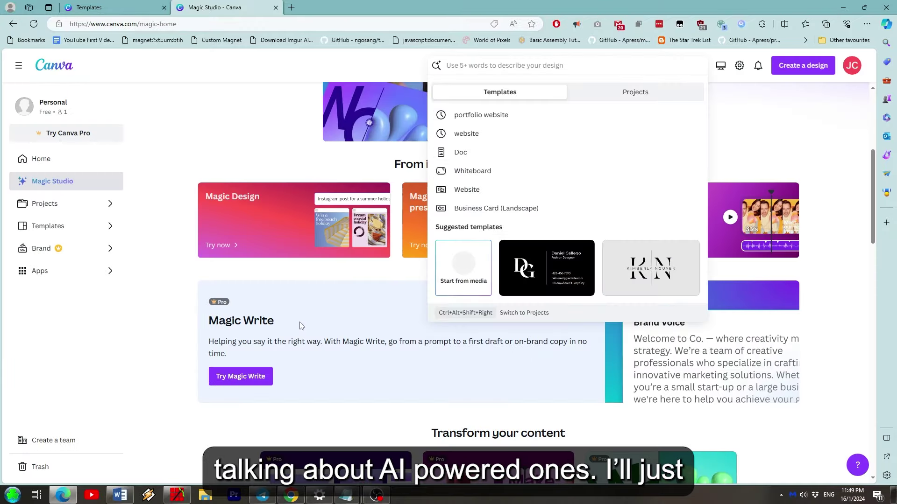
pyautogui.click(488, 117)
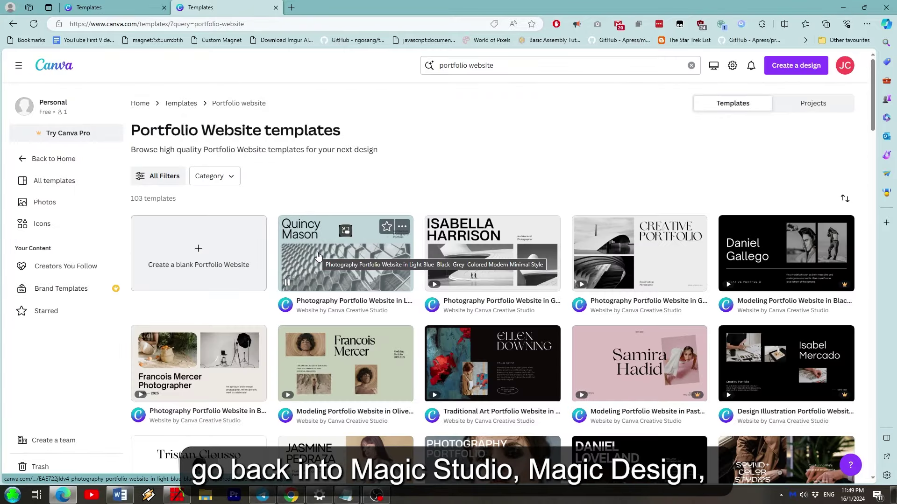
pyautogui.click(165, 175)
pyautogui.scroll(-5, 68, 284)
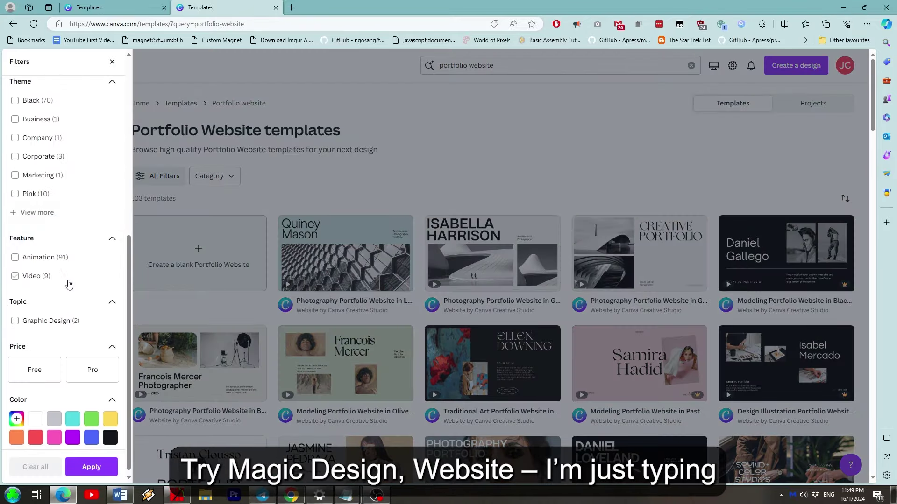
pyautogui.click(33, 371)
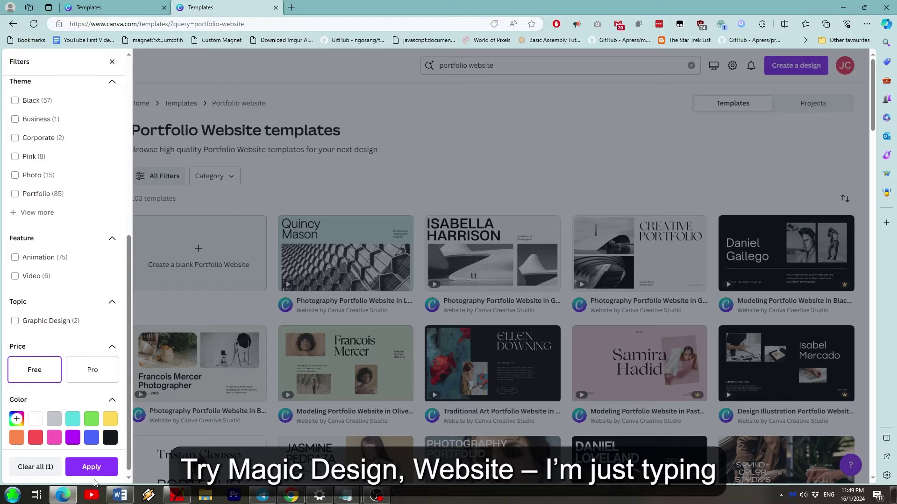
pyautogui.click(88, 469)
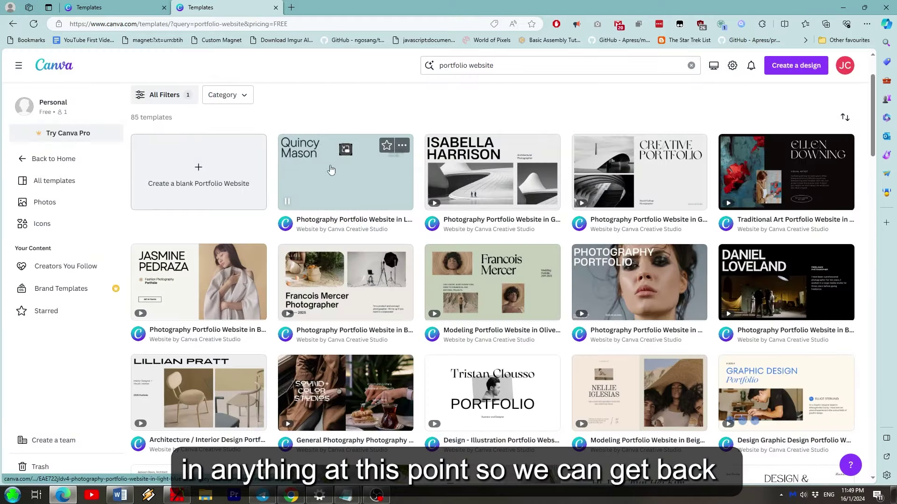
pyautogui.click(329, 166)
pyautogui.click(630, 173)
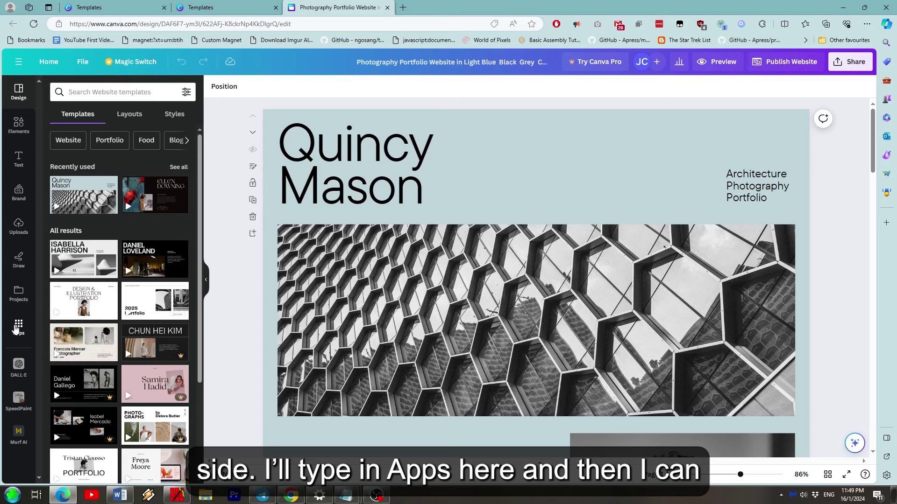
# - Search Canva's apps for 'AI' and browse through the matching results
pyautogui.press('Tab')
pyautogui.press('Tab')
pyautogui.press('Tab')
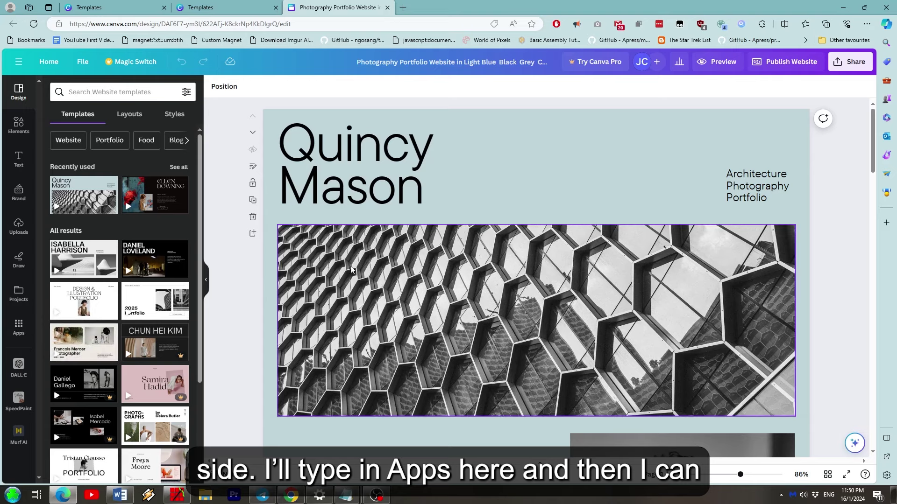
pyautogui.click(18, 335)
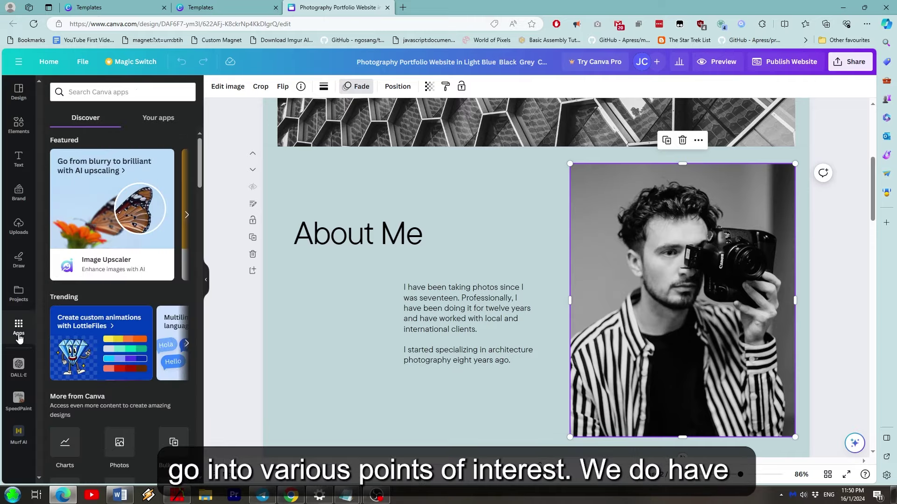
pyautogui.click(108, 90)
pyautogui.write('AI')
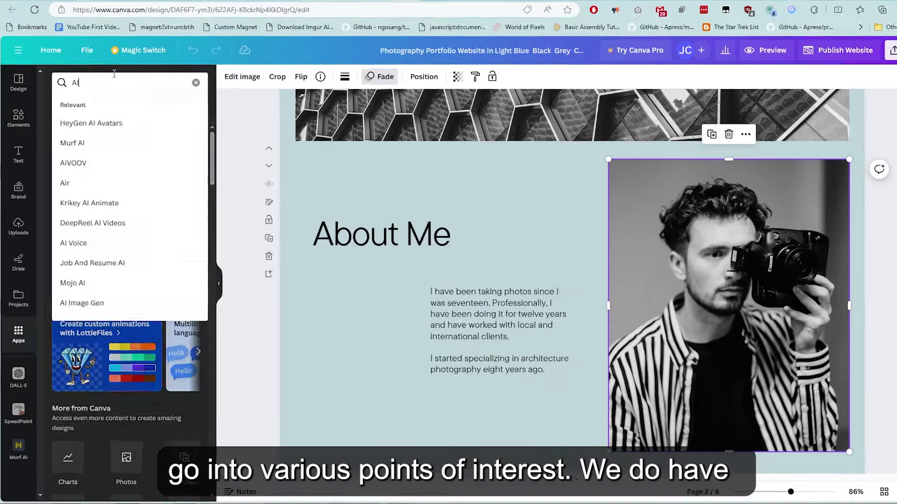
pyautogui.press('Return')
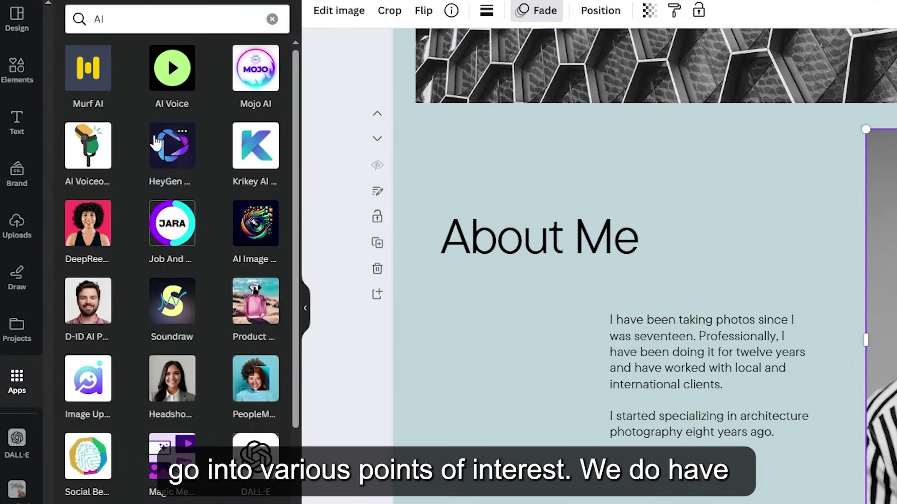
pyautogui.scroll(-5, 172, 252)
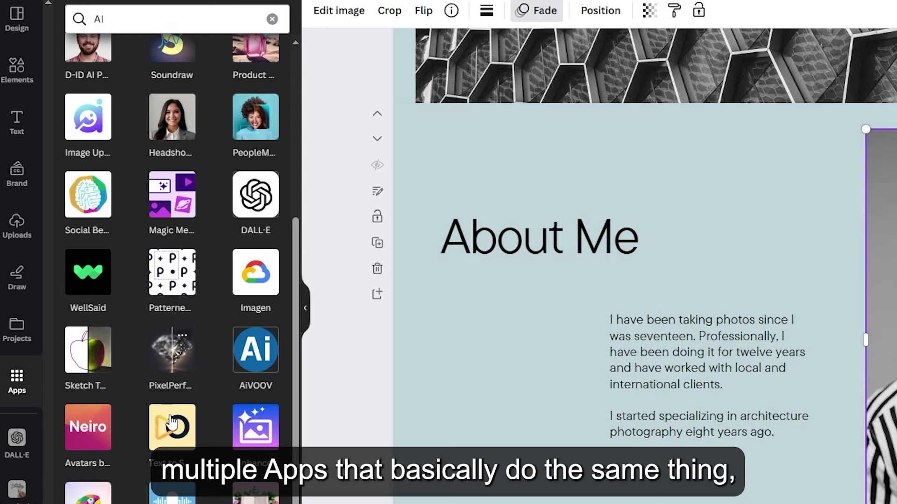
pyautogui.scroll(-1, 172, 411)
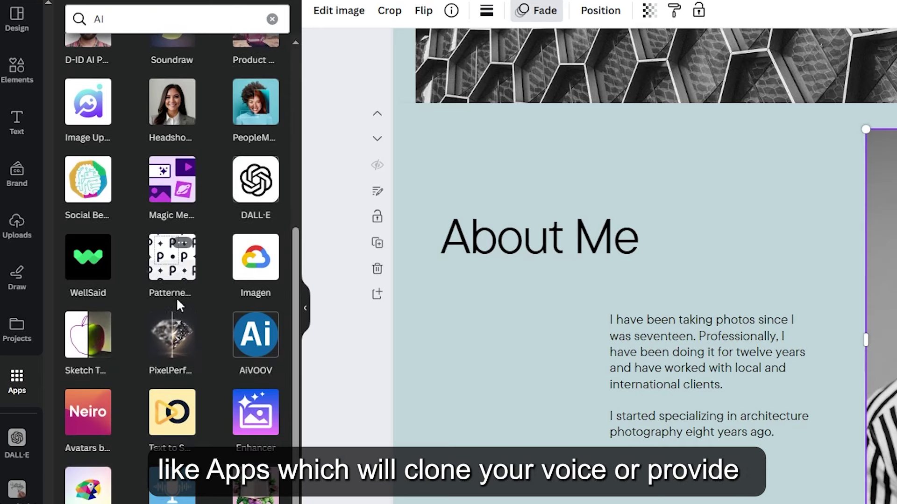
pyautogui.scroll(6, 178, 304)
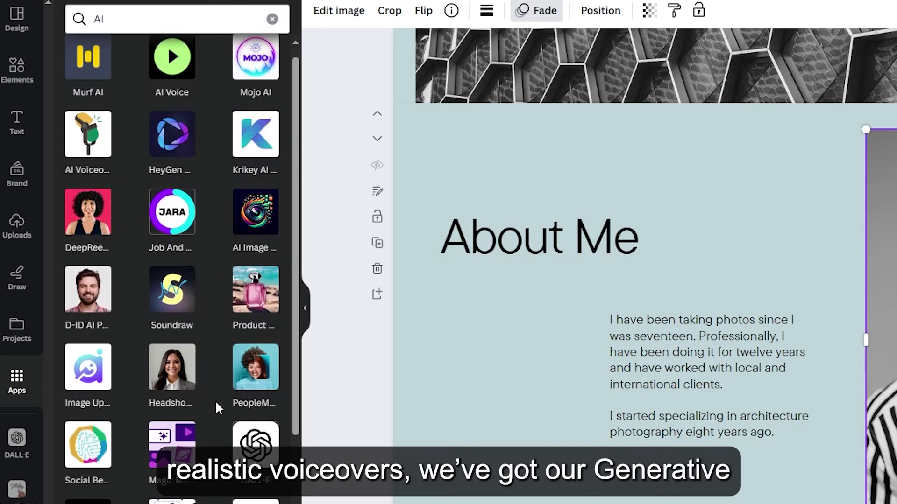
pyautogui.scroll(1, 187, 252)
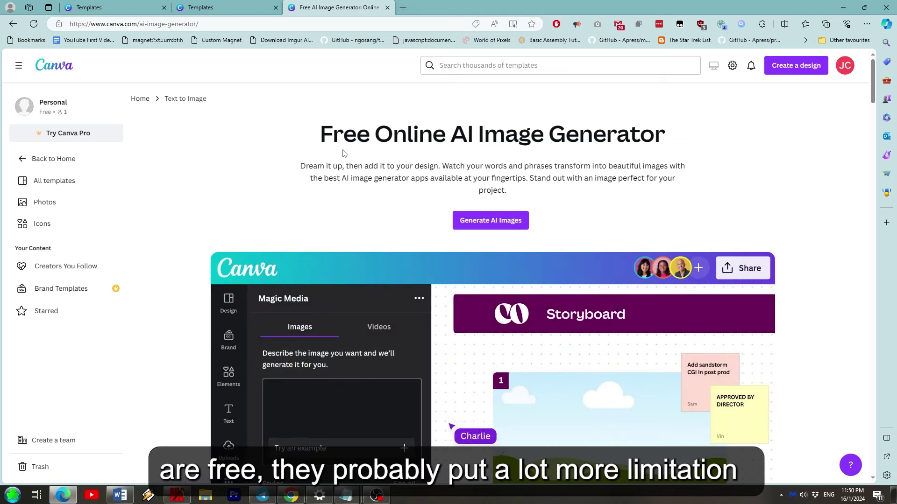
pyautogui.scroll(-7, 343, 154)
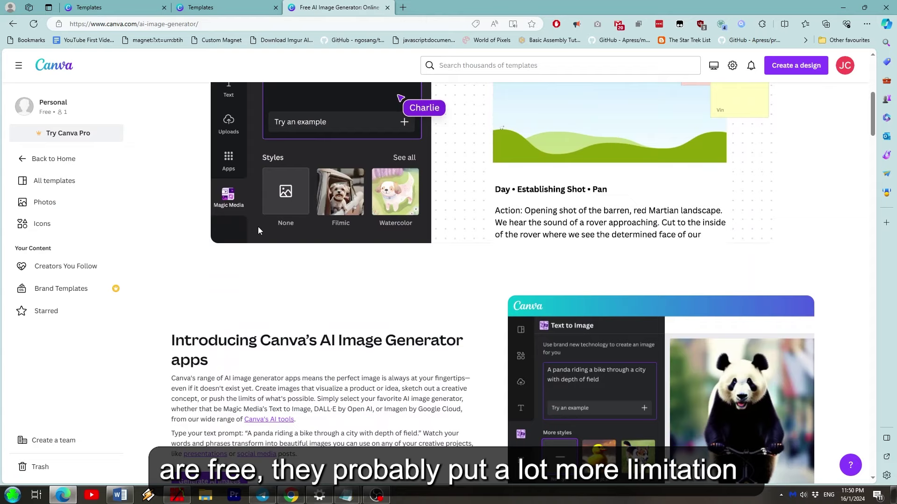
pyautogui.scroll(-15, 258, 226)
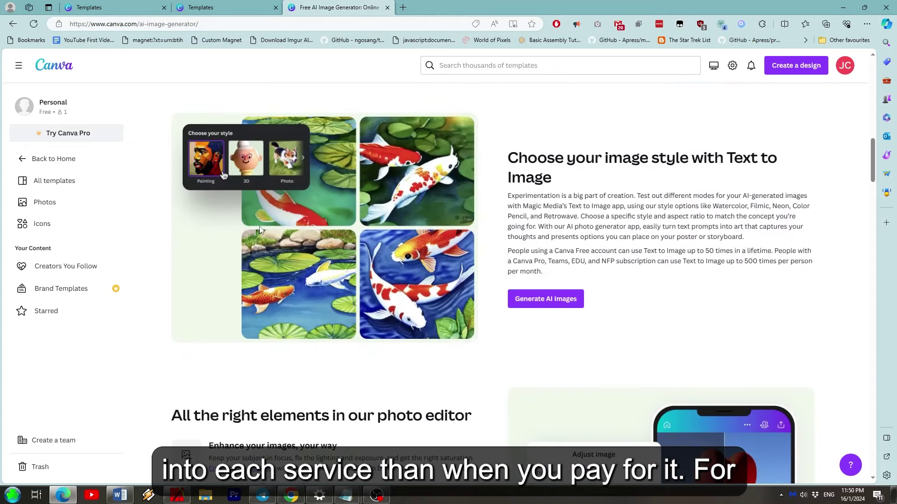
pyautogui.scroll(-5, 261, 229)
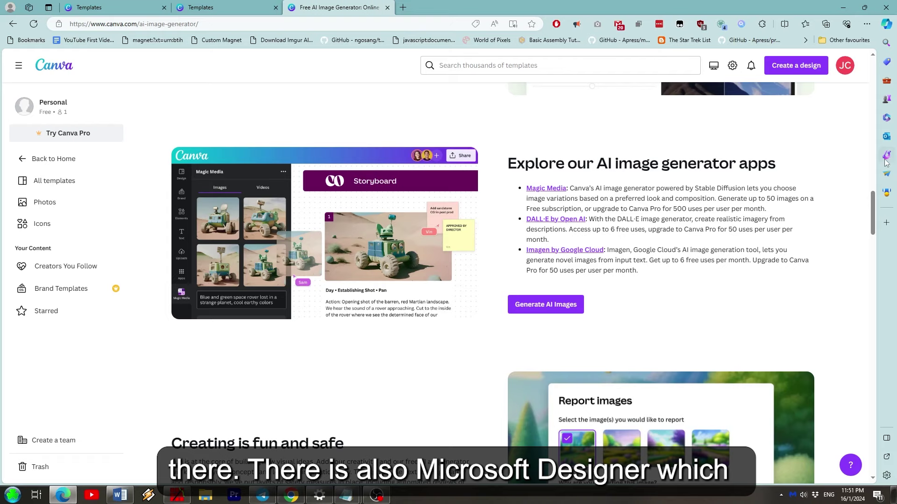
# - Open Image Creator from Designer in the Edge sidebar next to the Canva page
pyautogui.click(886, 158)
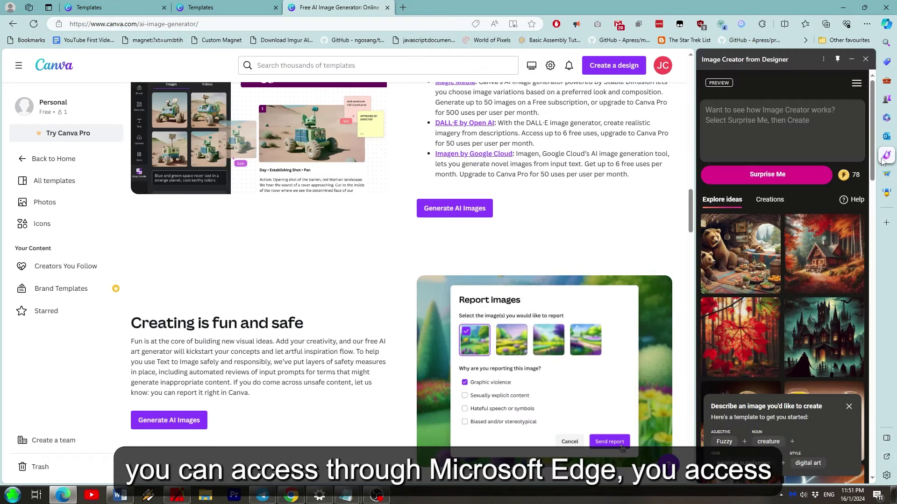